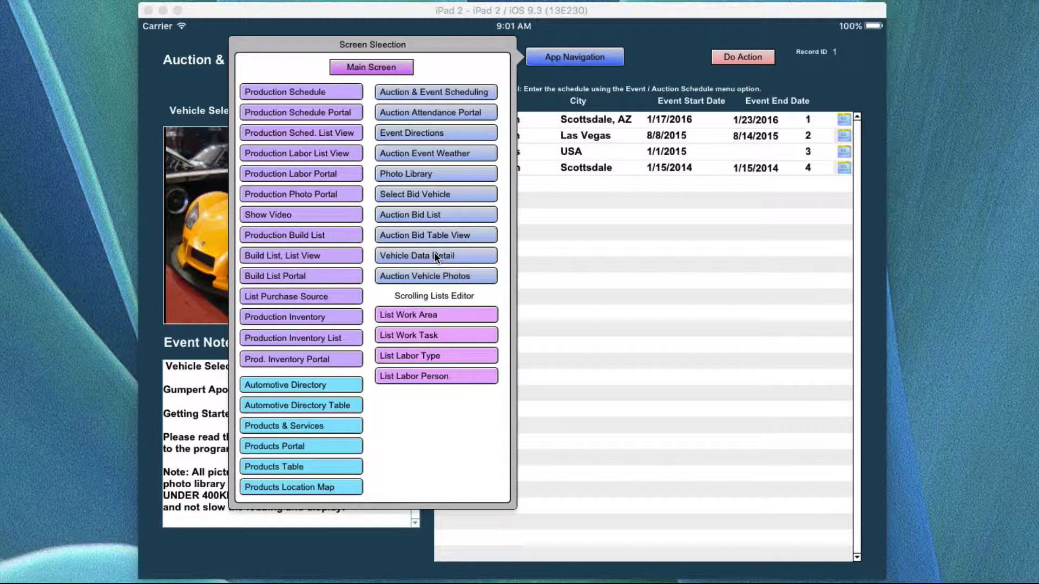
Close the Screen Selection popover to get back to the Auction & Event Main Menu
left_click(671, 59)
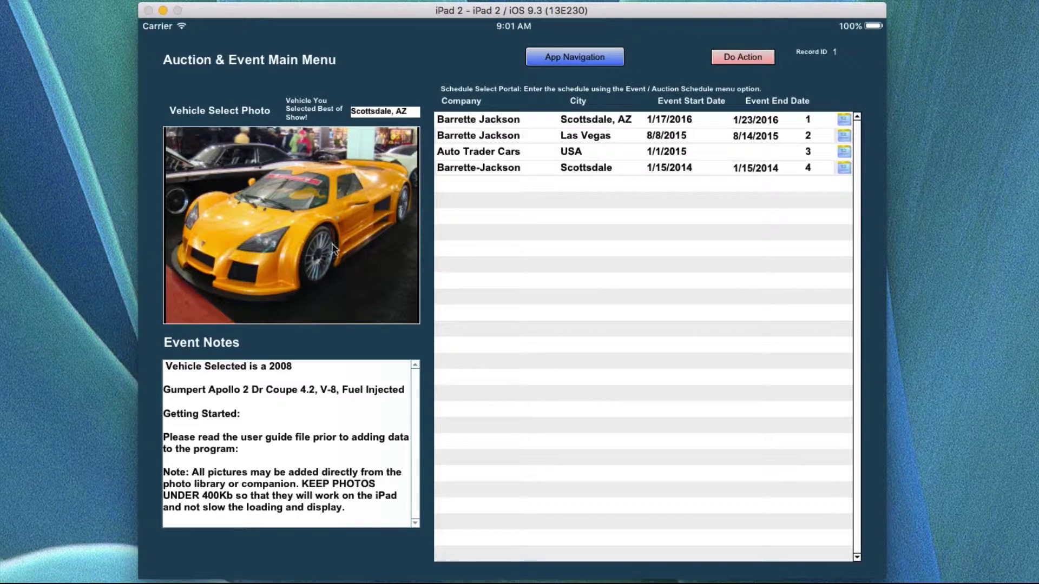
Bring up the car photo's Actions popover, then dismiss it
left_click(332, 206)
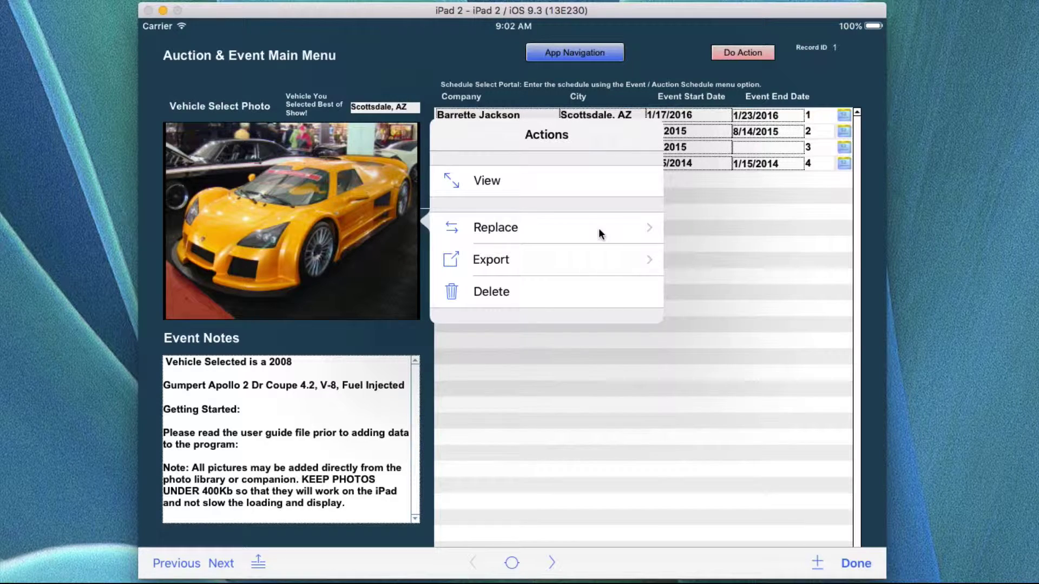
left_click(373, 72)
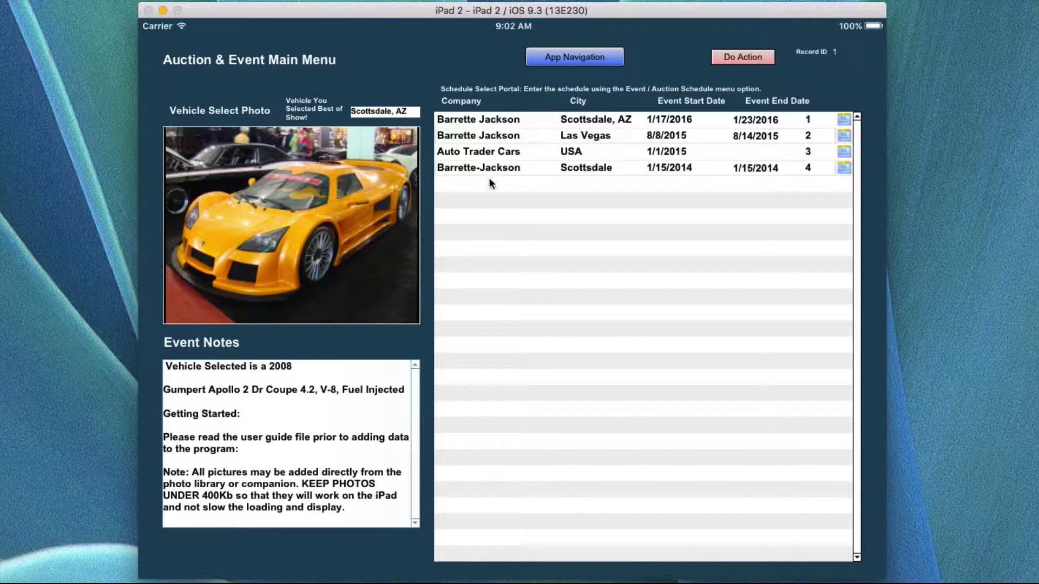
Open the Las Vegas event details, return to the Auction & Event Main Menu, and select the Auto Trader Cars field
left_click(843, 135)
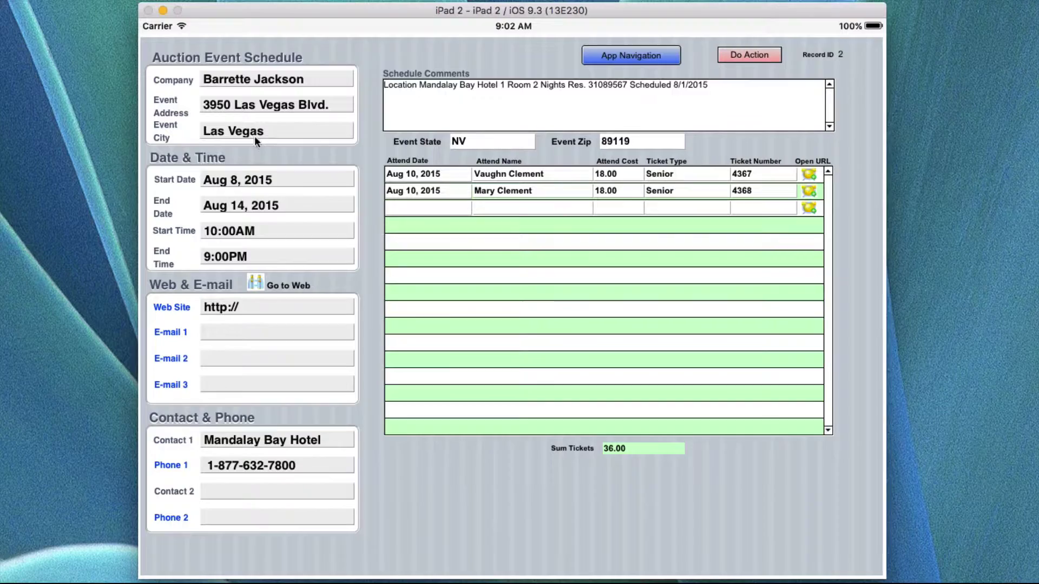
left_click(652, 53)
left_click(446, 88)
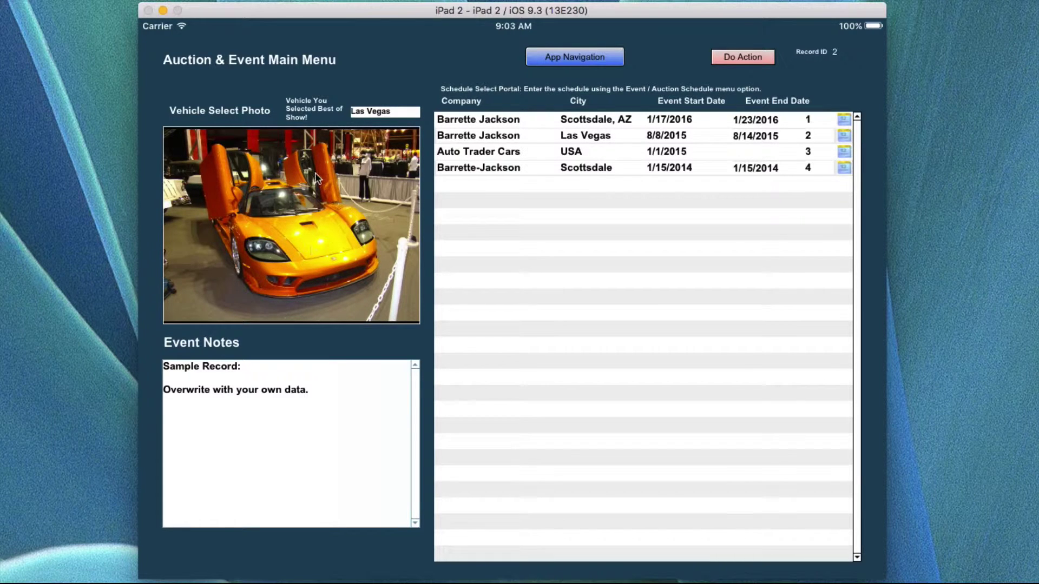
left_click(463, 154)
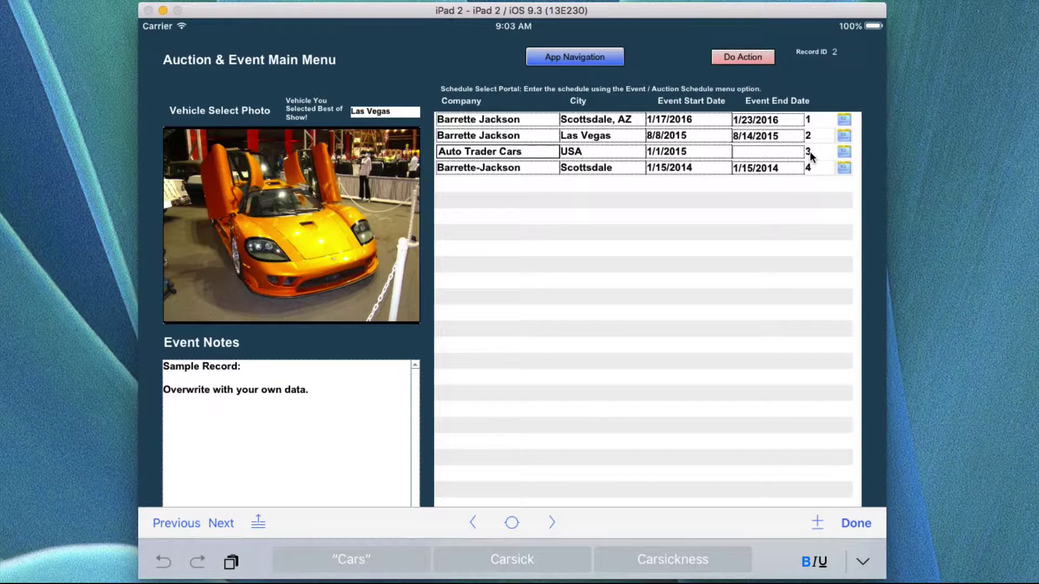
Visit the Auction Attendance Portal, then go to Event Directions for 3950 Las Vegas Blvd
left_click(605, 58)
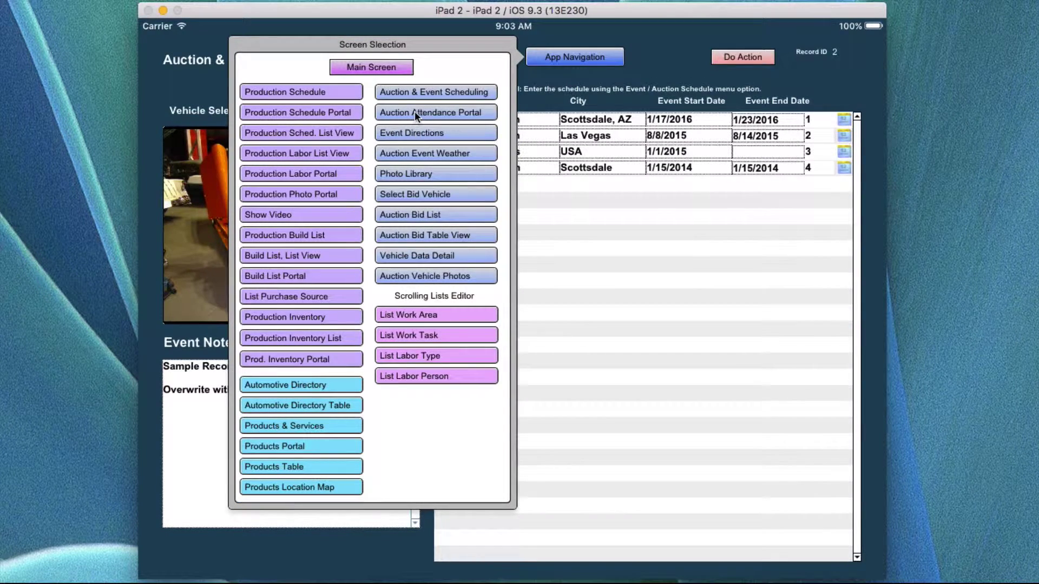
left_click(415, 111)
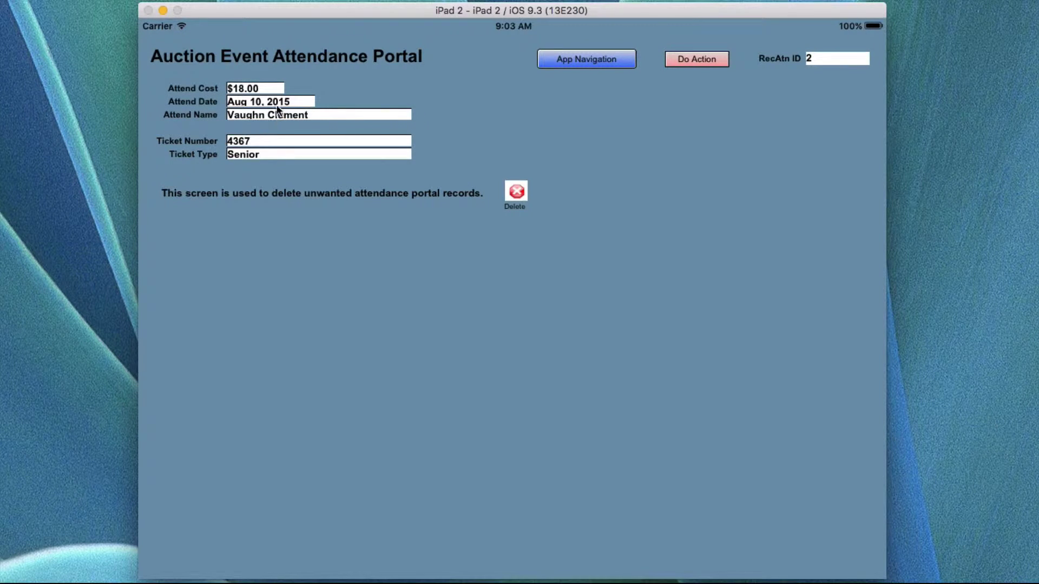
left_click(573, 63)
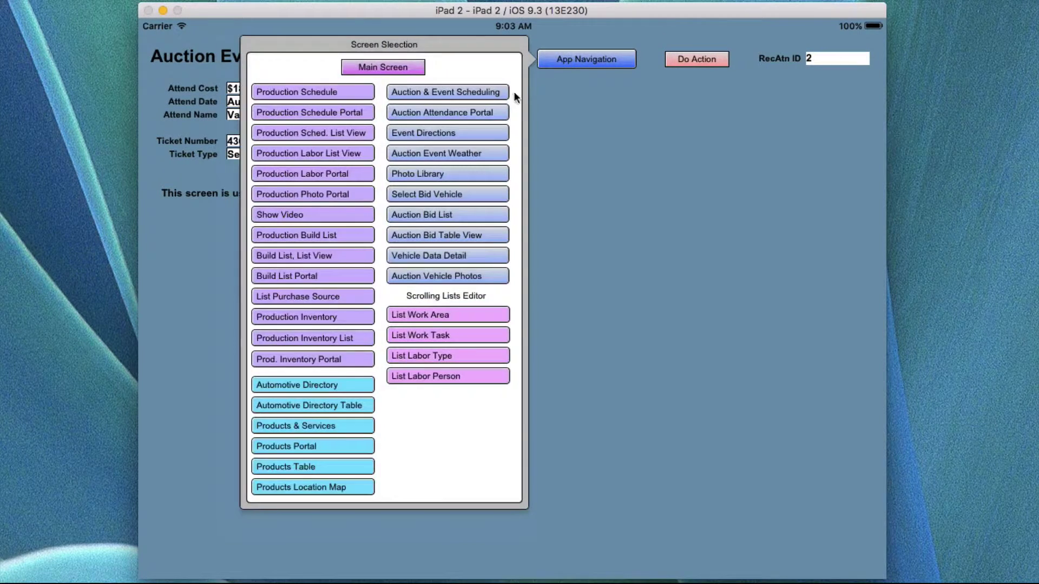
left_click(432, 137)
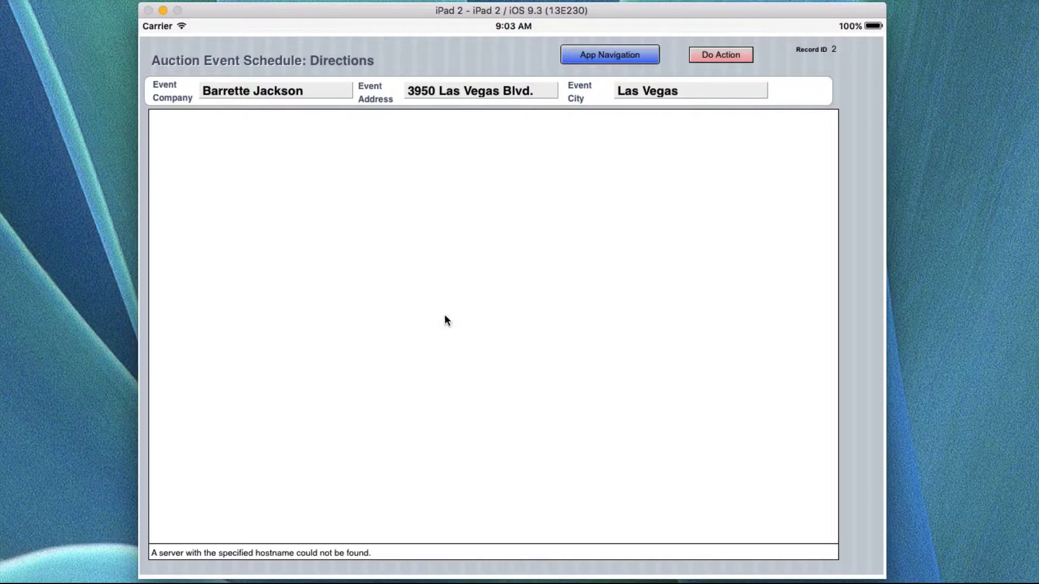
Show Auction Event Weather for the Las Vegas event, then reopen Screen Selection
left_click(606, 56)
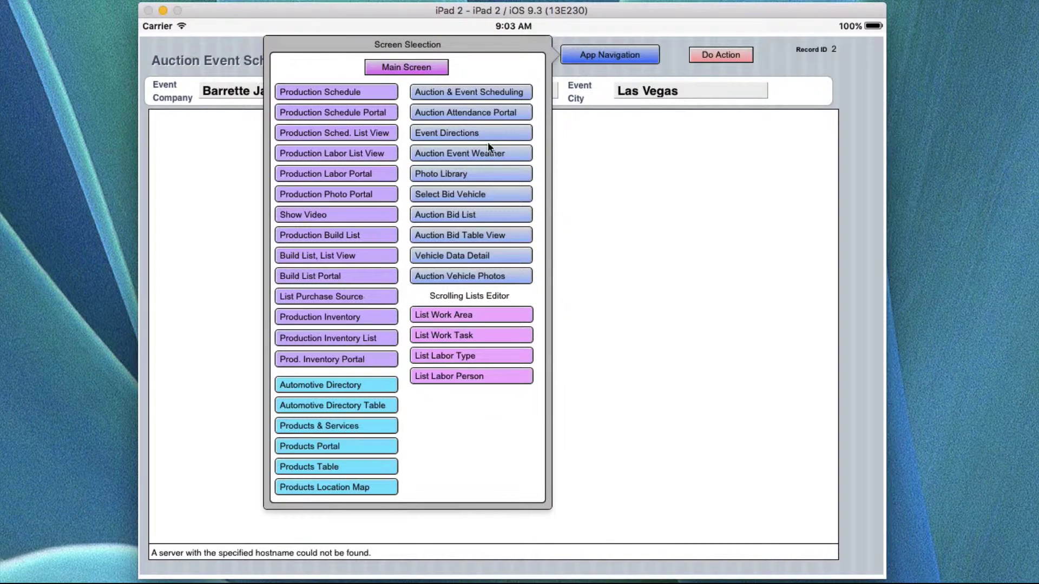
left_click(450, 154)
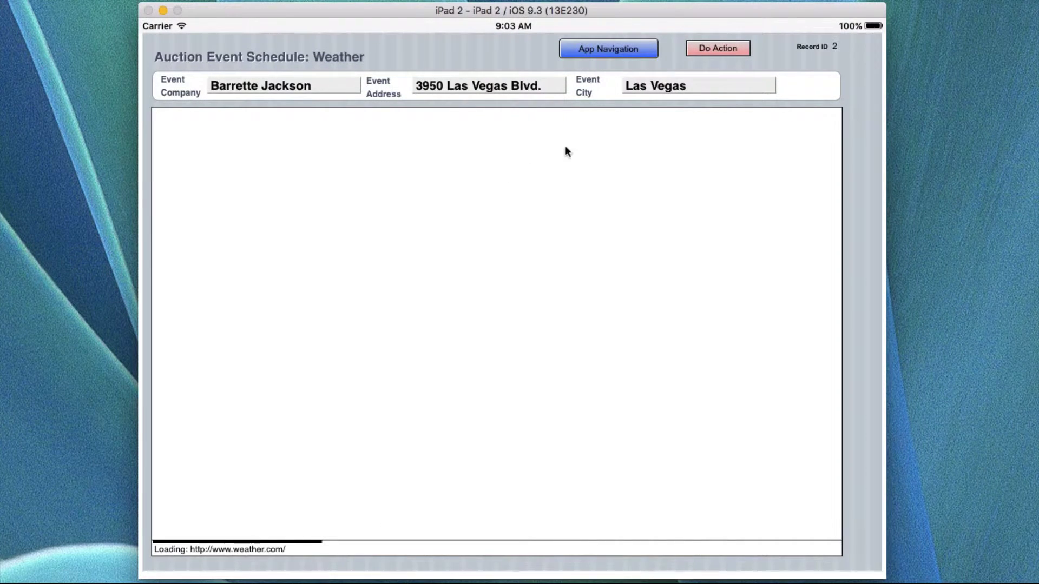
left_click(600, 49)
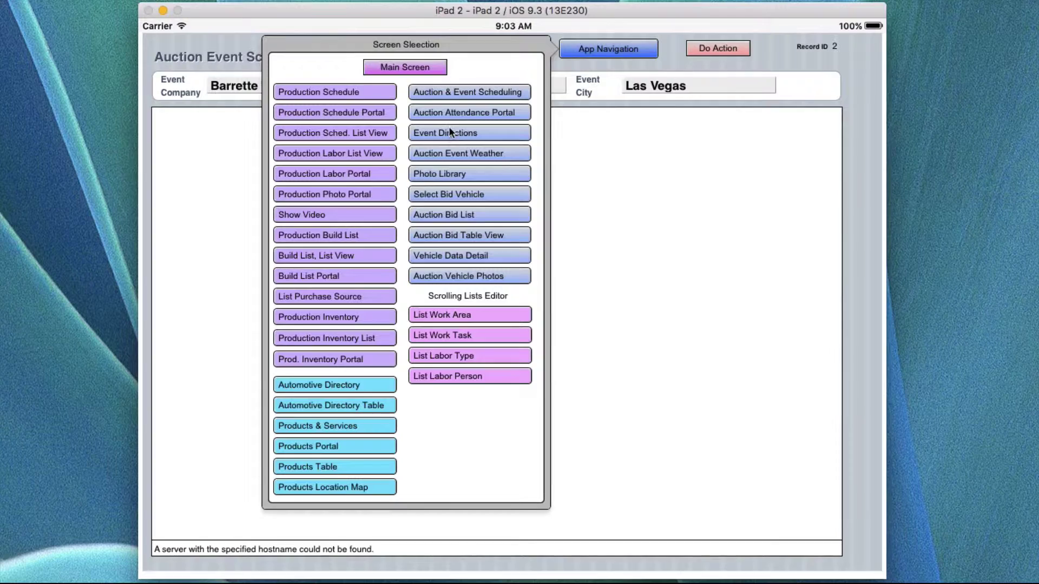
Go to the Photo Library, view the MG Roadster photo's Actions and Cut/Copy/Paste menus, then dismiss them
left_click(447, 175)
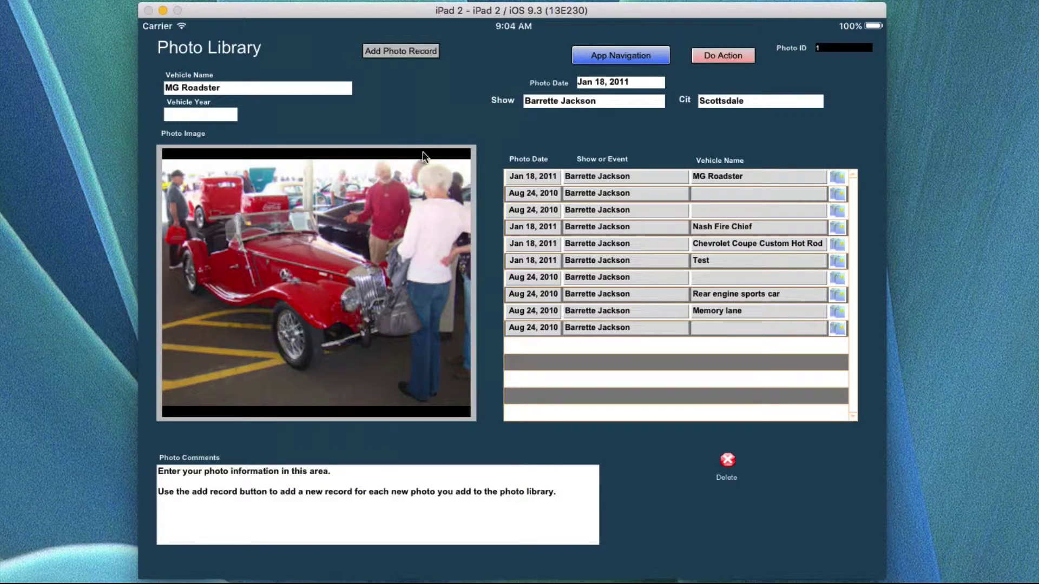
left_click(326, 238)
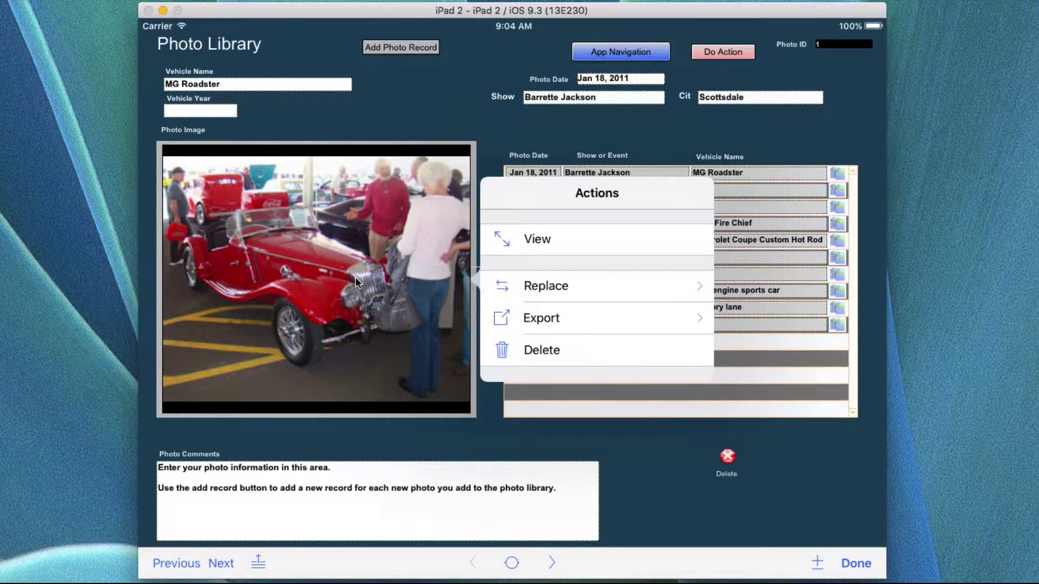
left_click(357, 282)
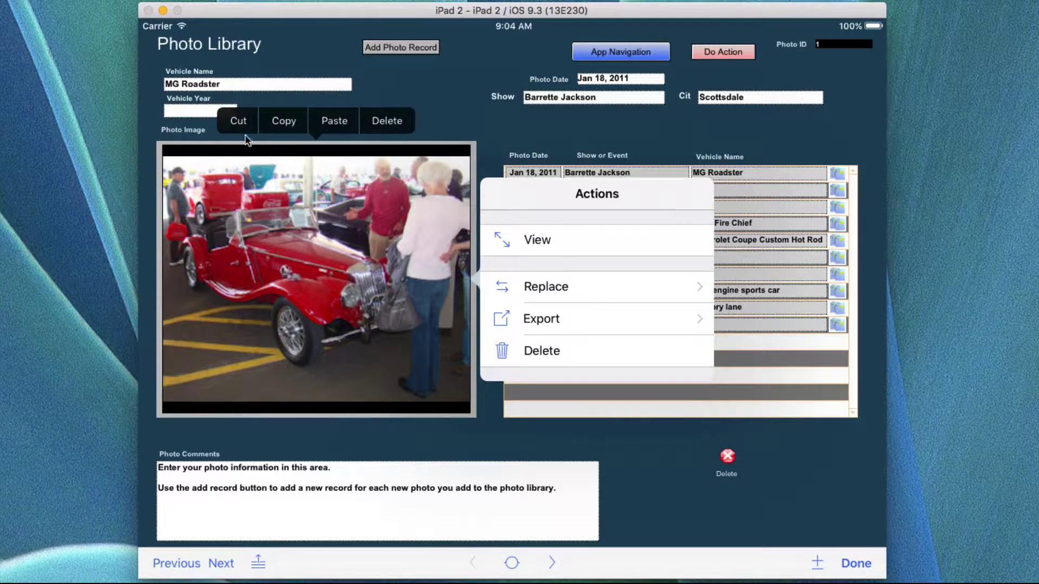
left_click(448, 130)
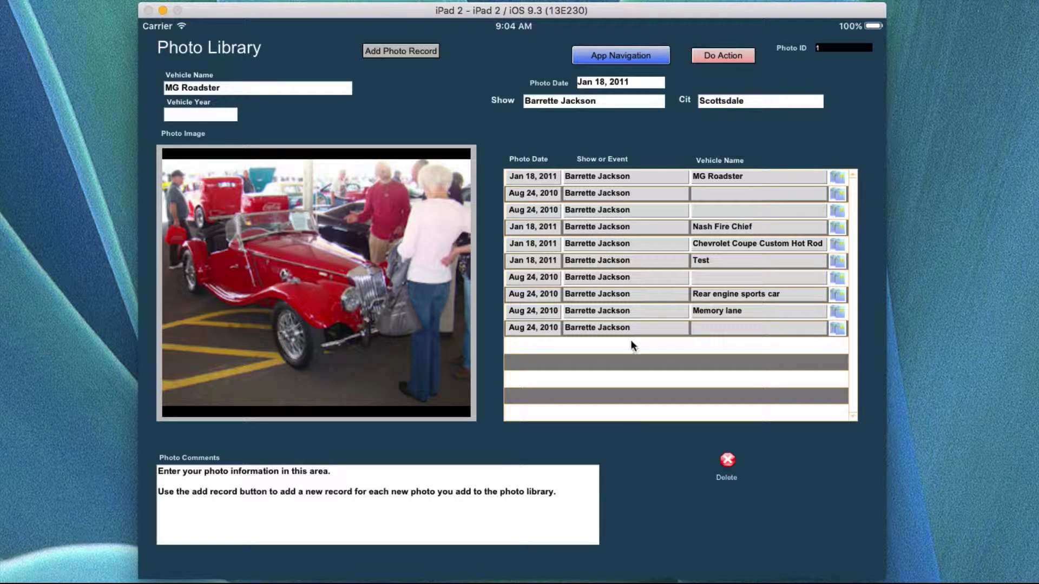
Browse the photo records, delete the empty Aug 24, 2010 record, and reload the MG Roadster record
left_click(664, 191)
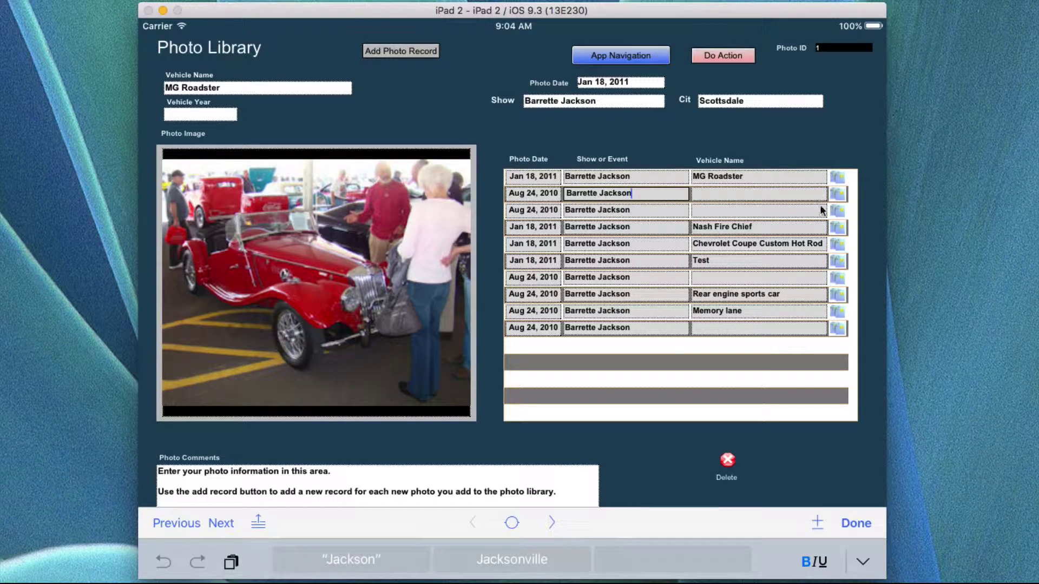
left_click(844, 193)
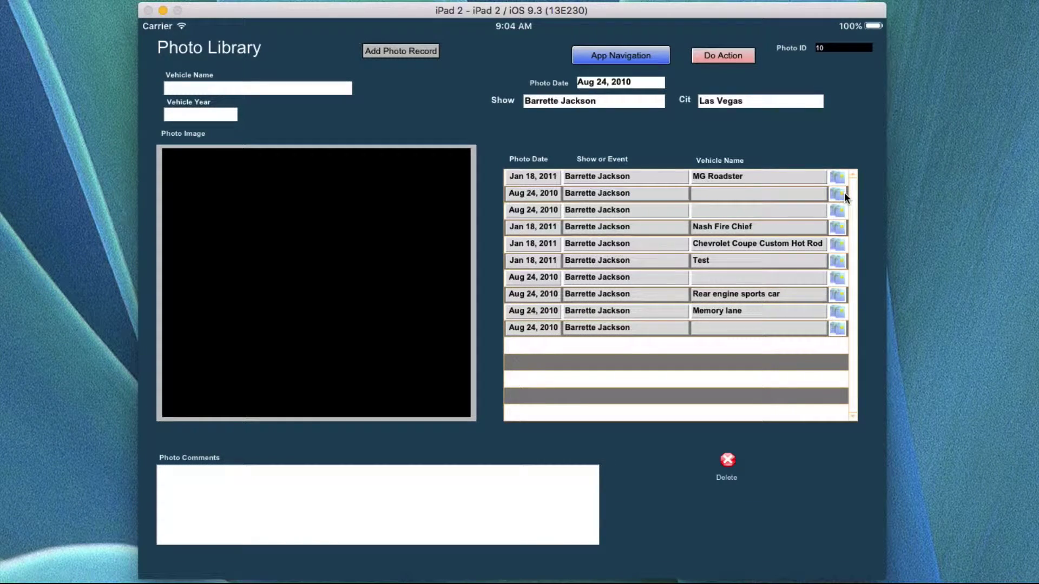
left_click(838, 181)
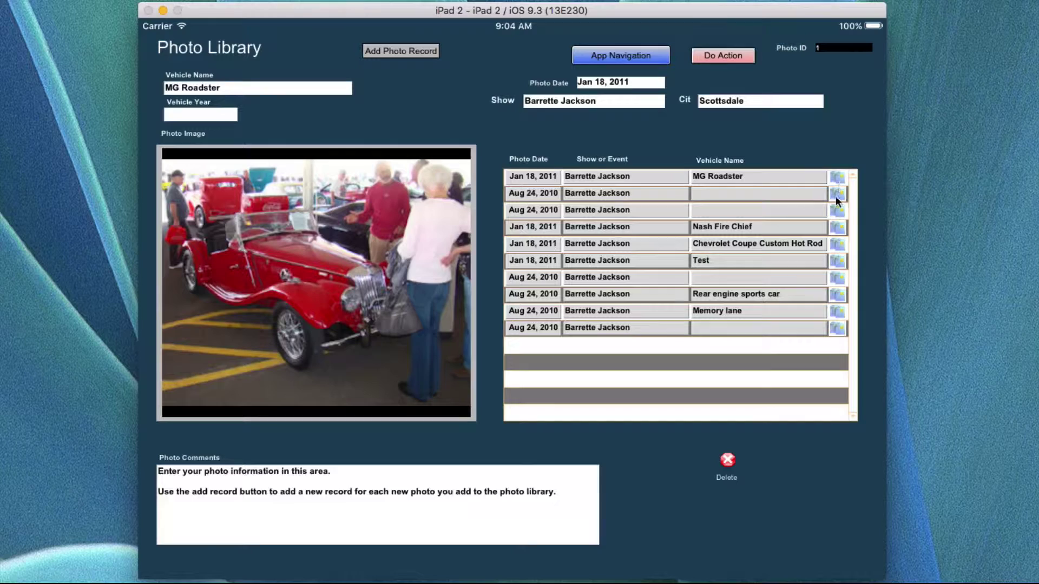
left_click(837, 276)
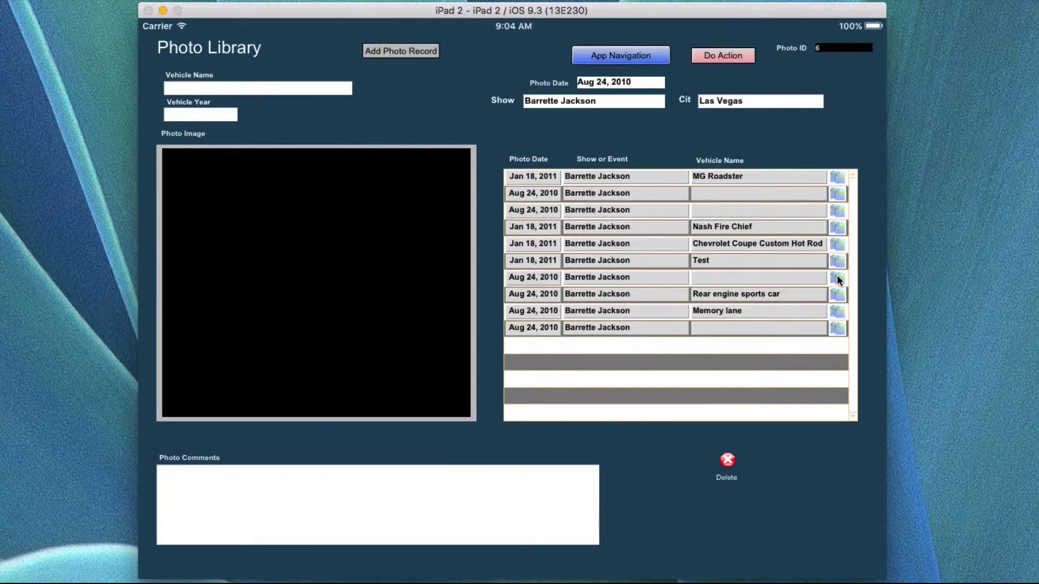
left_click(728, 463)
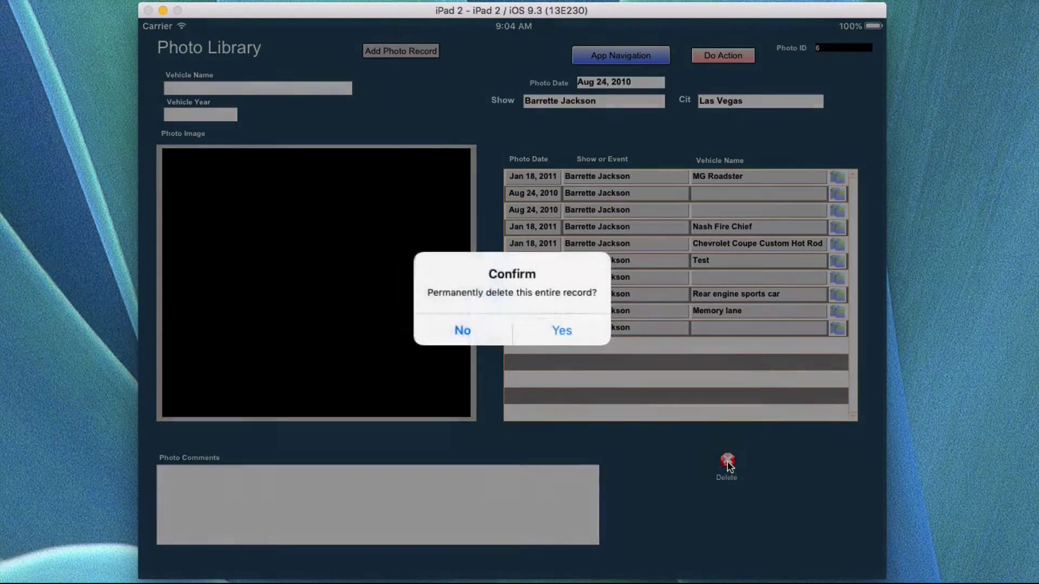
left_click(560, 333)
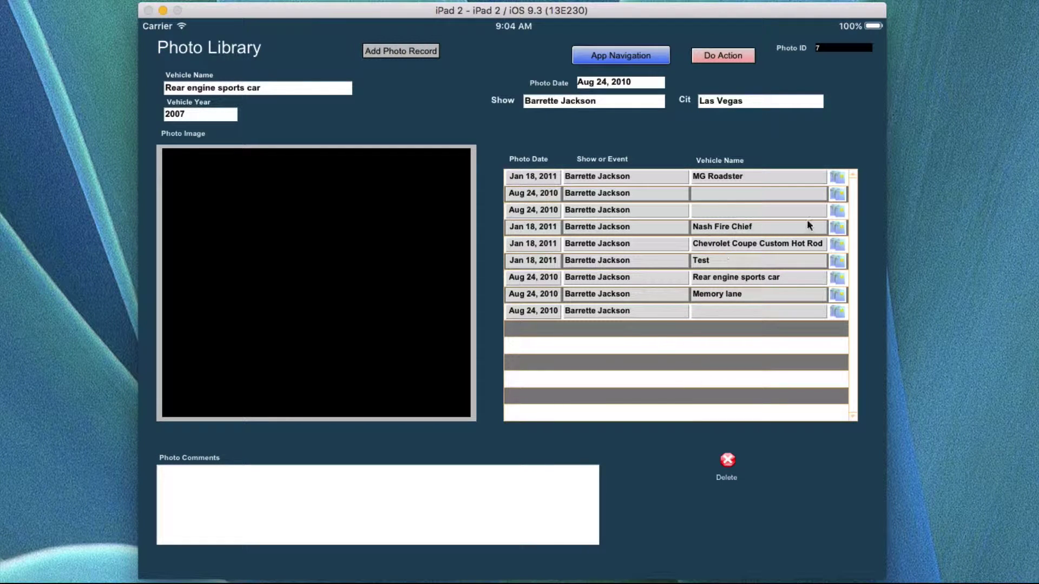
left_click(837, 176)
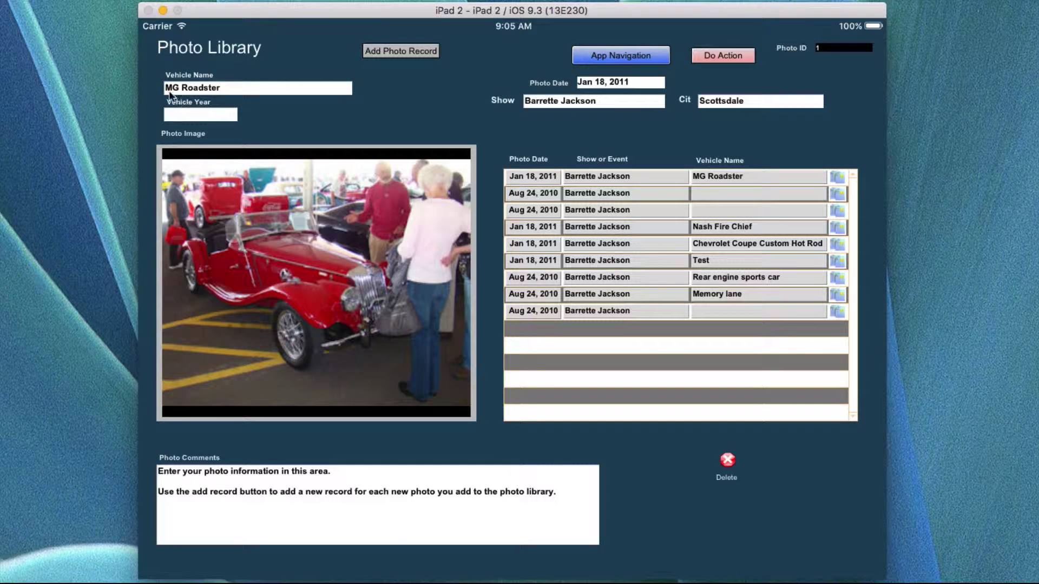
Switch to the Vehicle Bid Select screen through Select Bid Vehicle
left_click(614, 55)
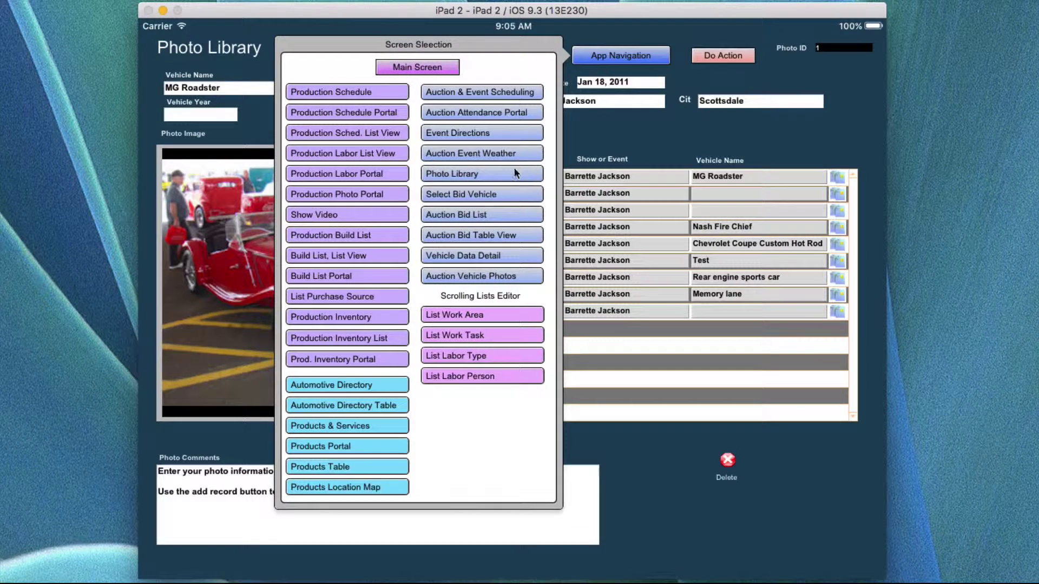
left_click(454, 194)
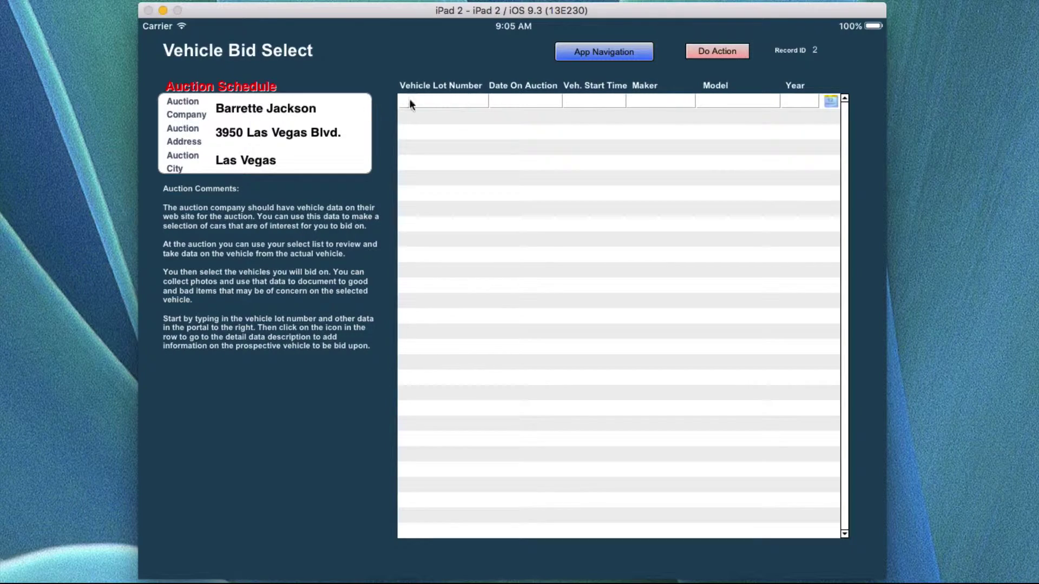
Jump to the first record, then view the bid details for lot 238, the 2009 GTM Mulsann
left_click(699, 53)
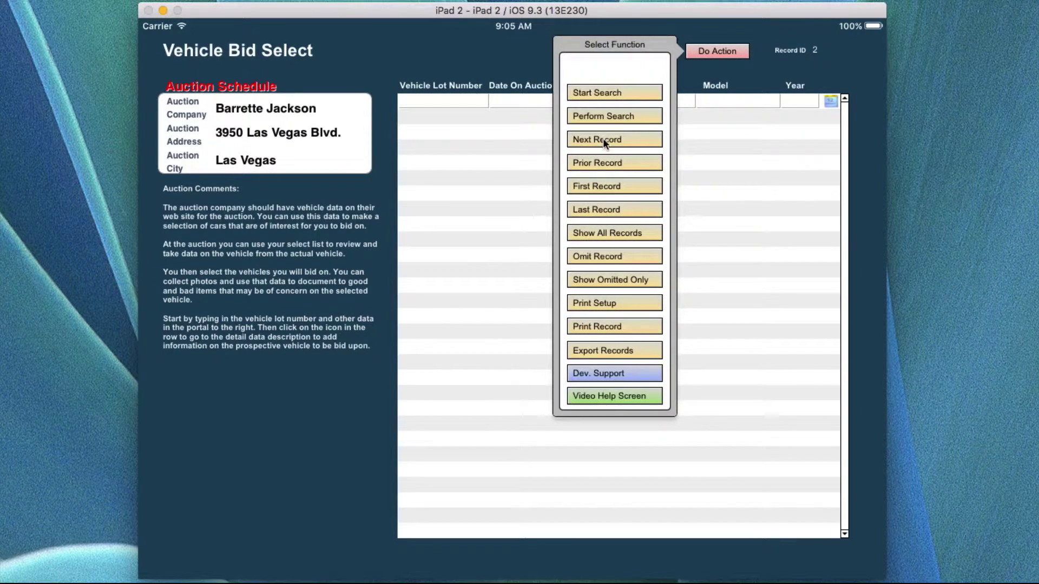
left_click(596, 185)
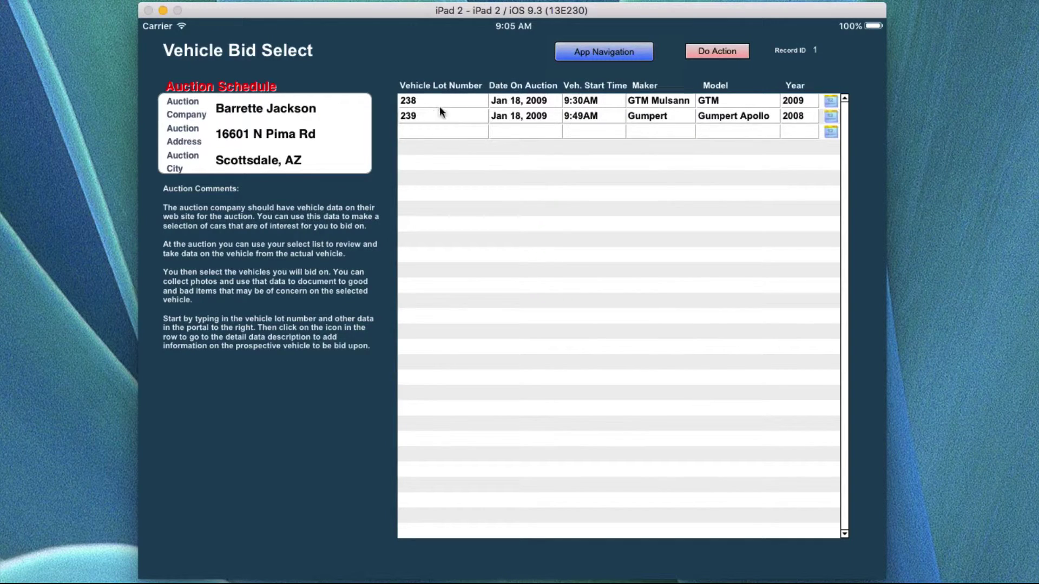
left_click(830, 102)
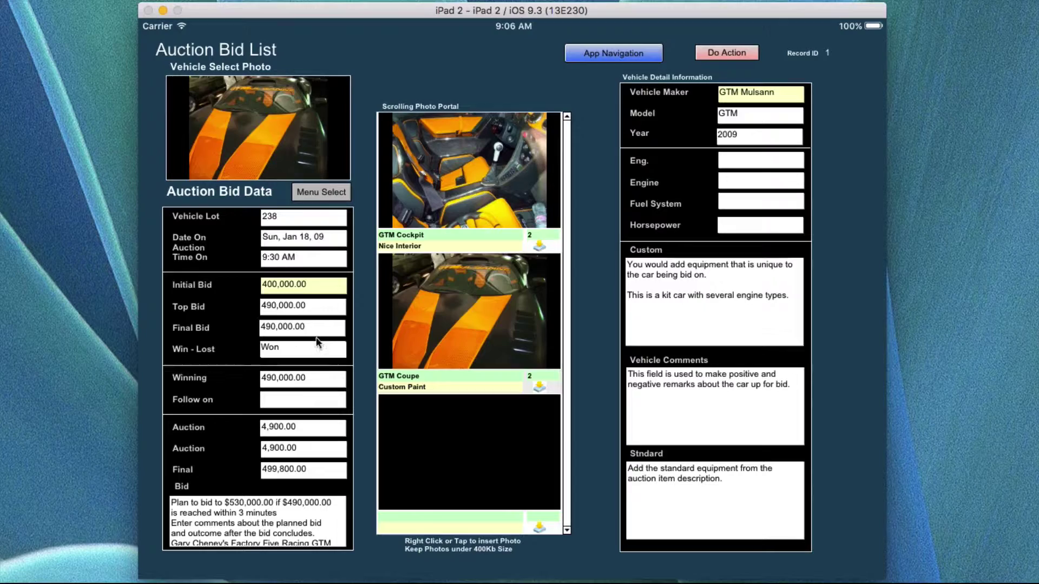
left_click(298, 358)
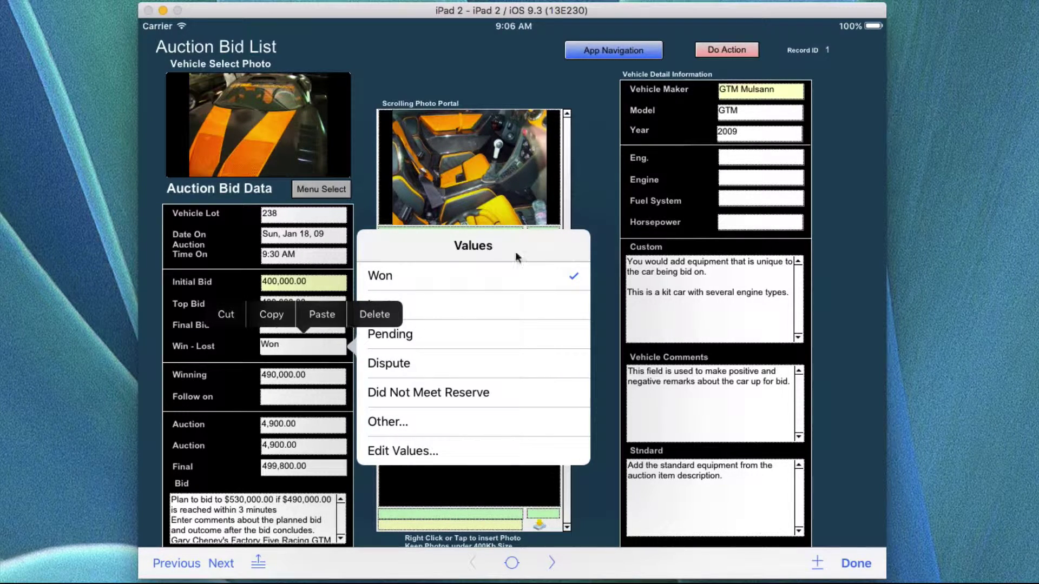
left_click(598, 205)
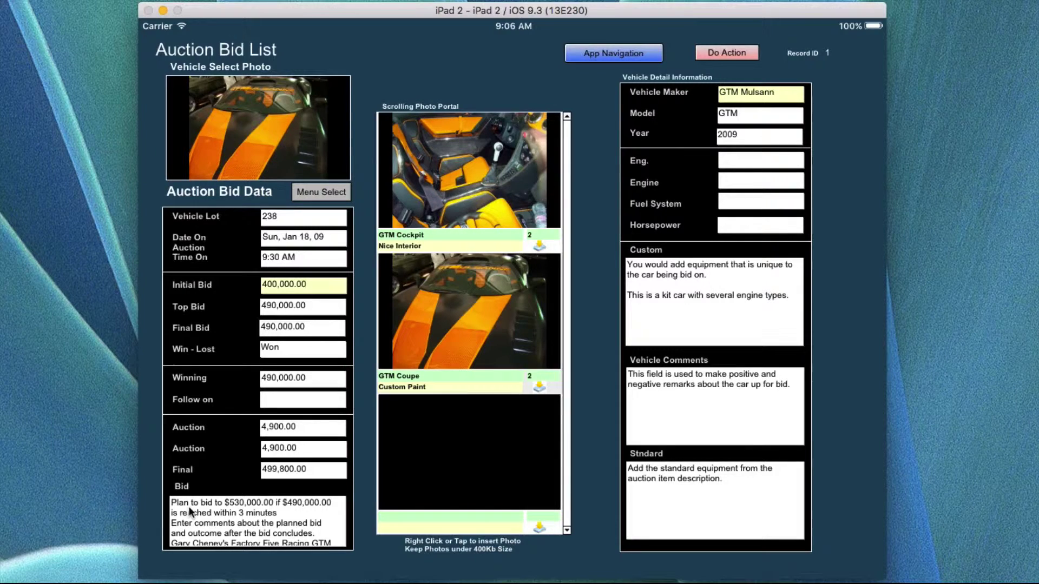
left_click(223, 507)
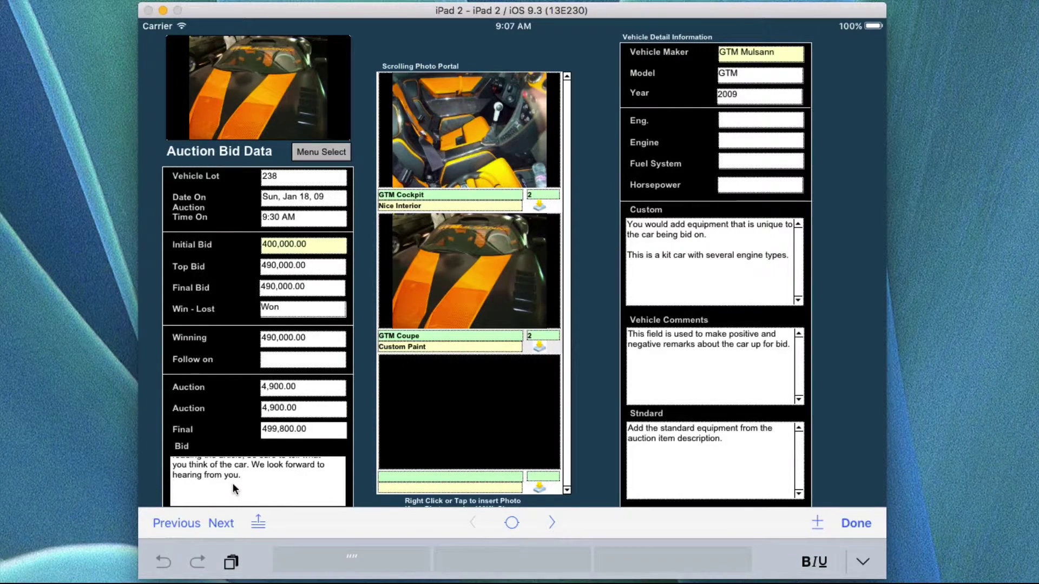
left_click(856, 523)
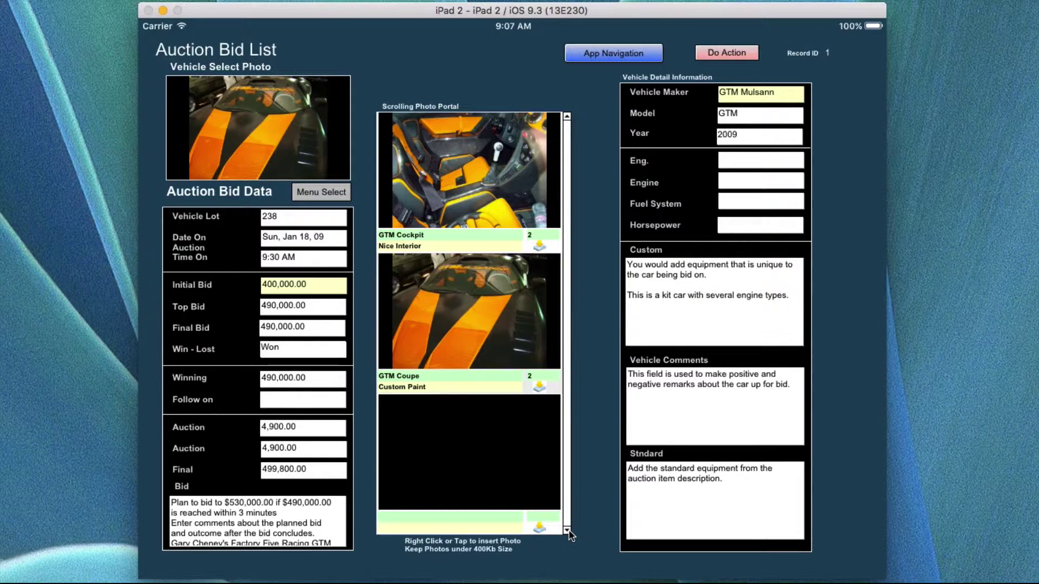
Check the empty photo slot's Import options, dismiss them, then view picture 2, the GTM Coupe
left_click(528, 525)
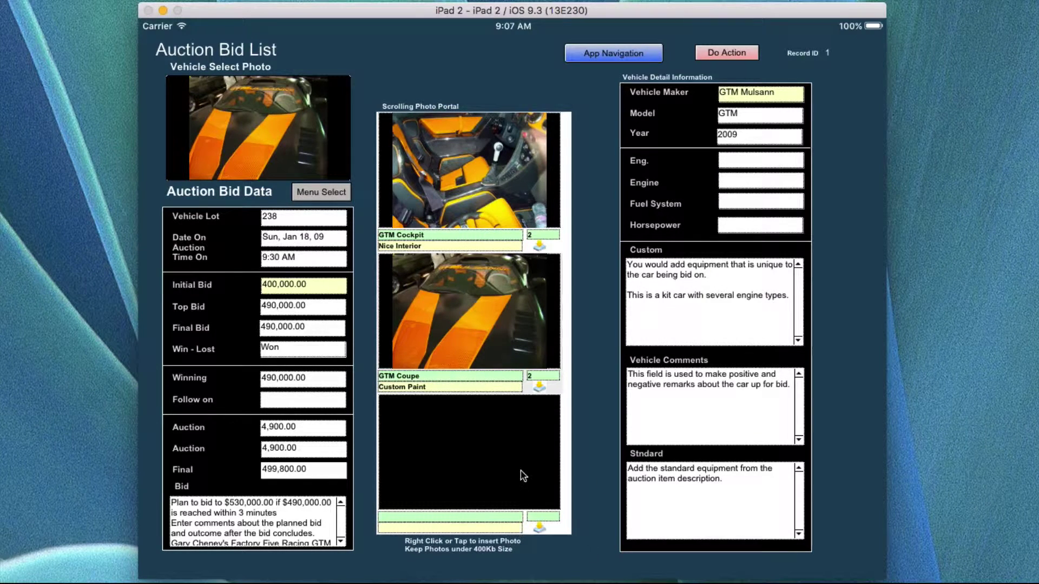
left_click(491, 445)
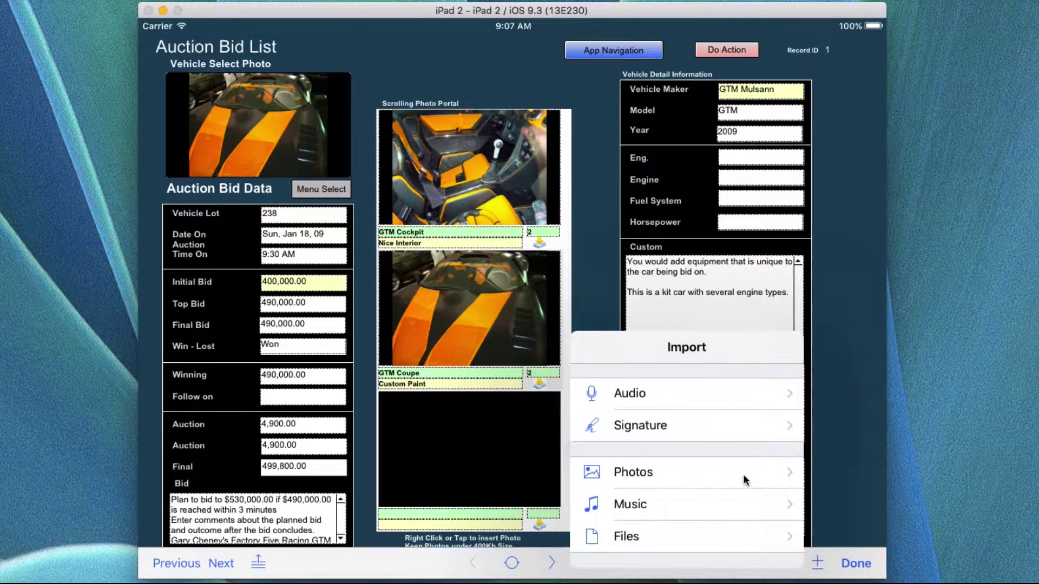
left_click(365, 457)
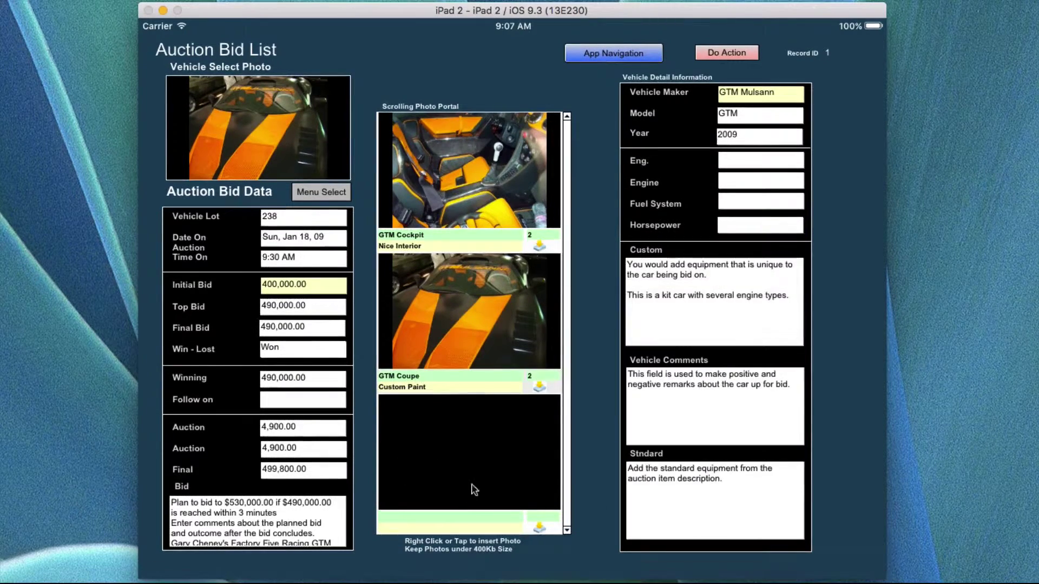
left_click(538, 388)
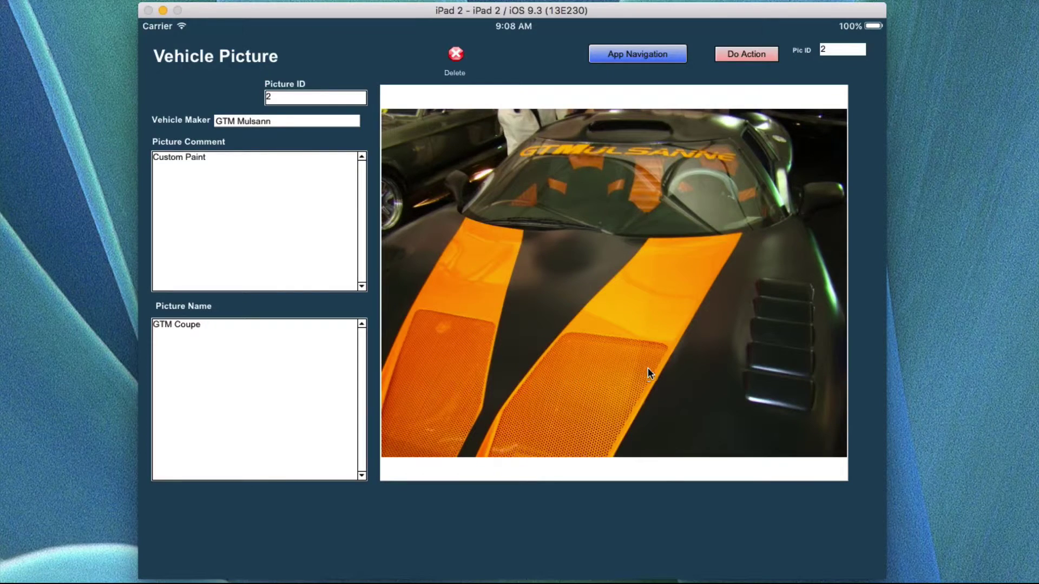
left_click(665, 348)
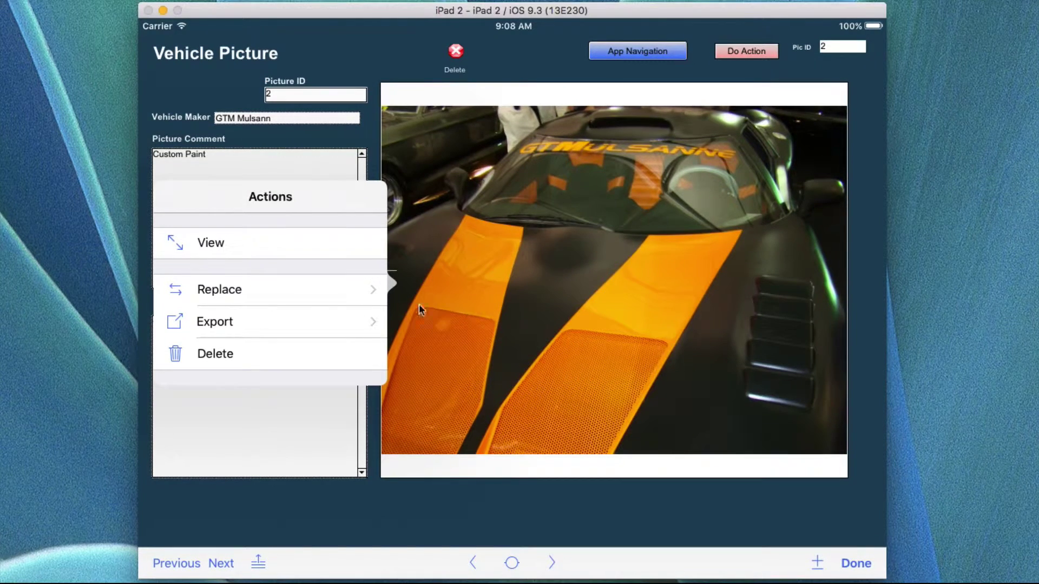
left_click(590, 299)
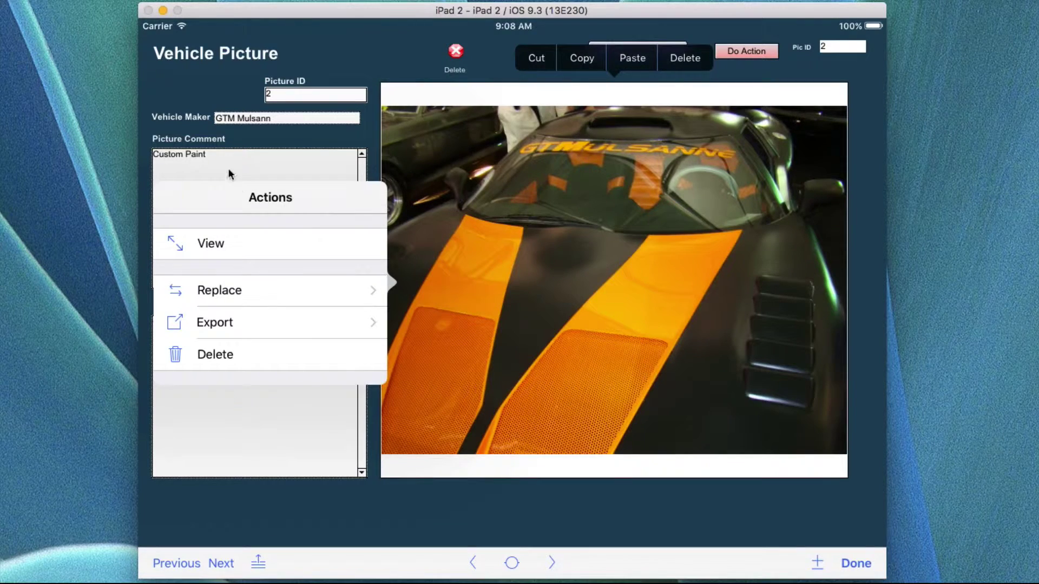
left_click(204, 99)
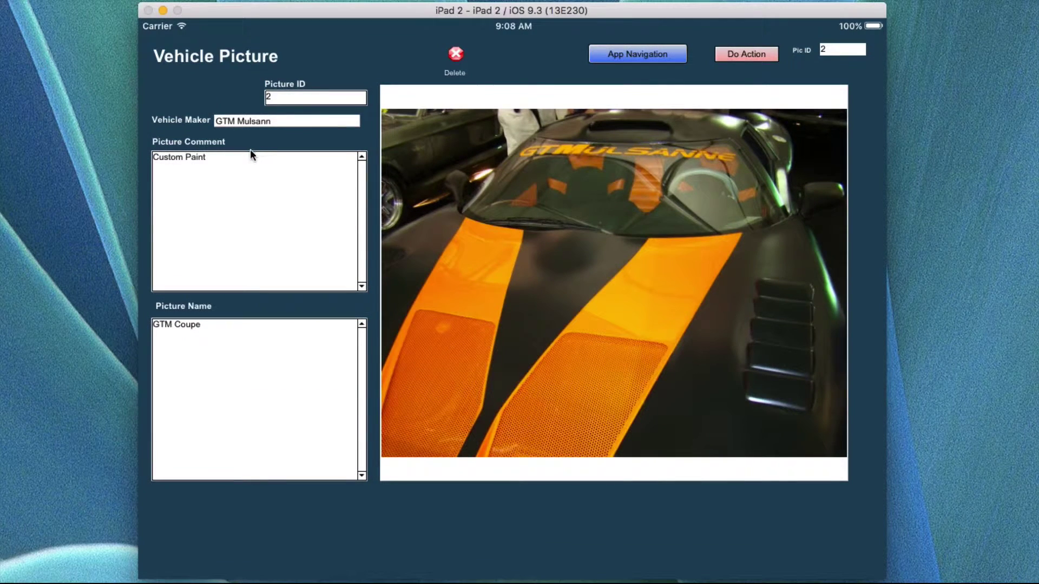
Switch to the Auction Bid Table View and open the 1934 Ford Coupe Model 40 record
left_click(635, 57)
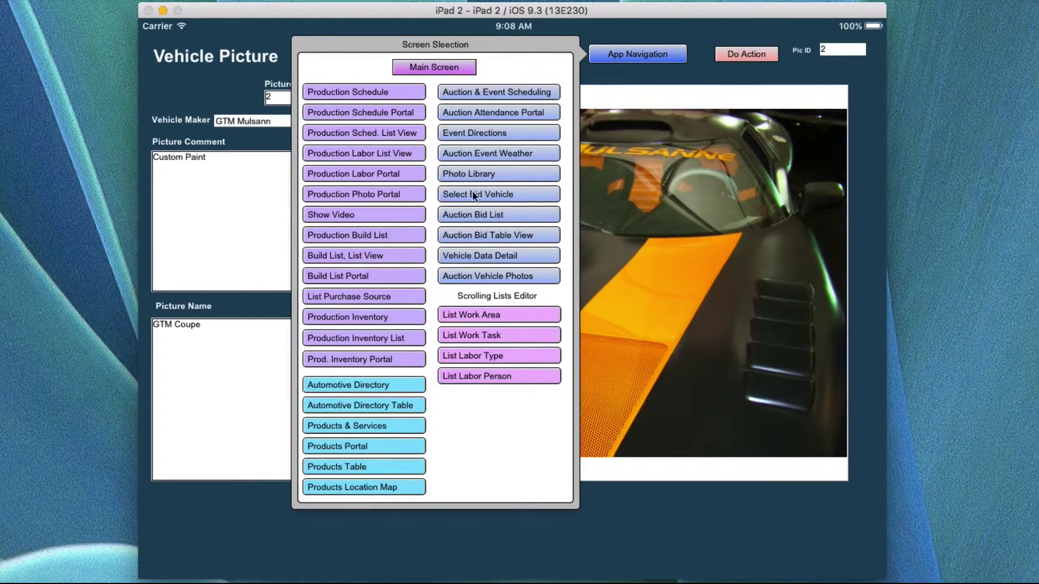
left_click(469, 235)
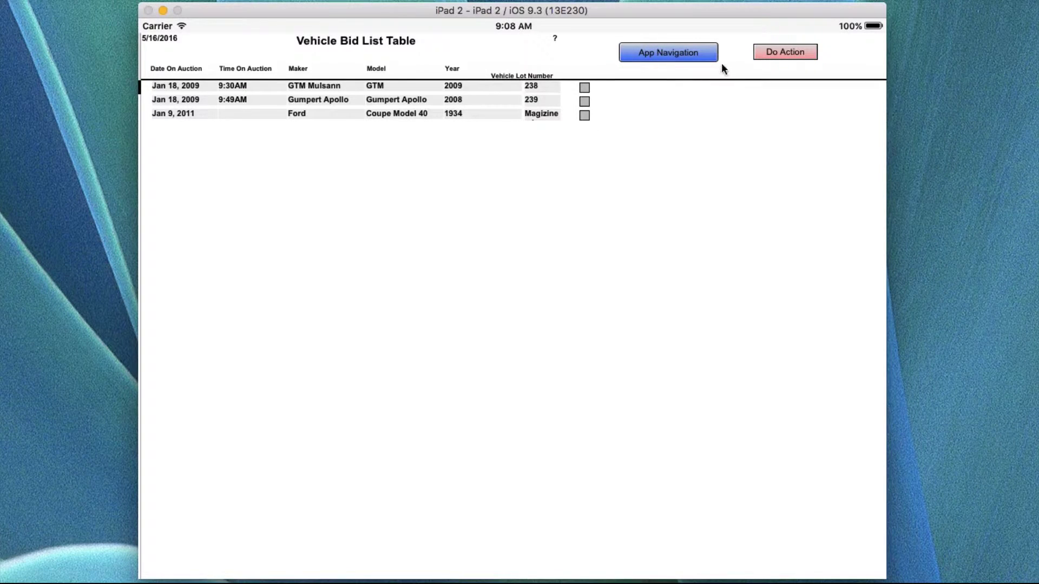
left_click(775, 53)
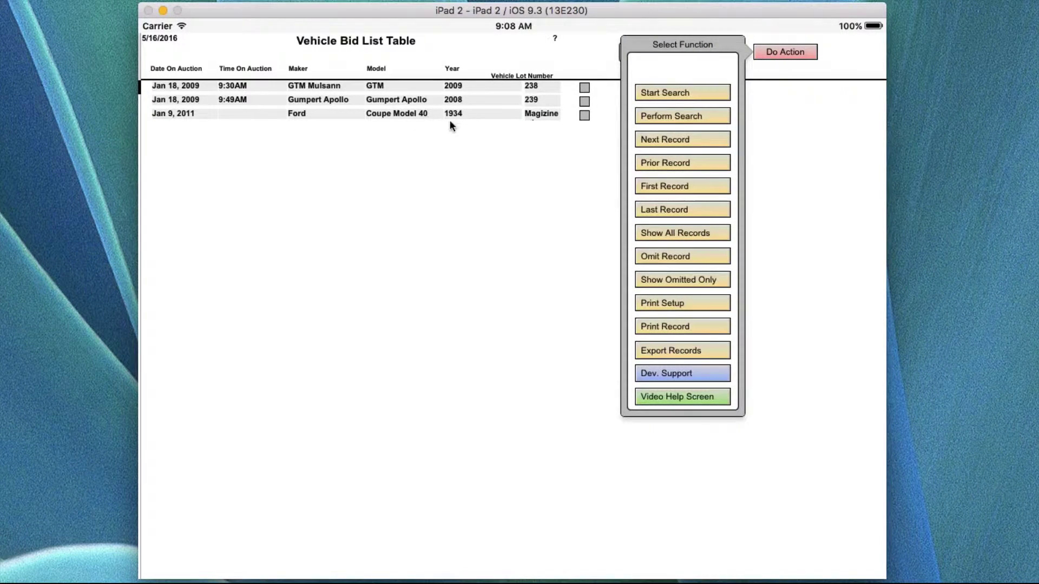
left_click(591, 133)
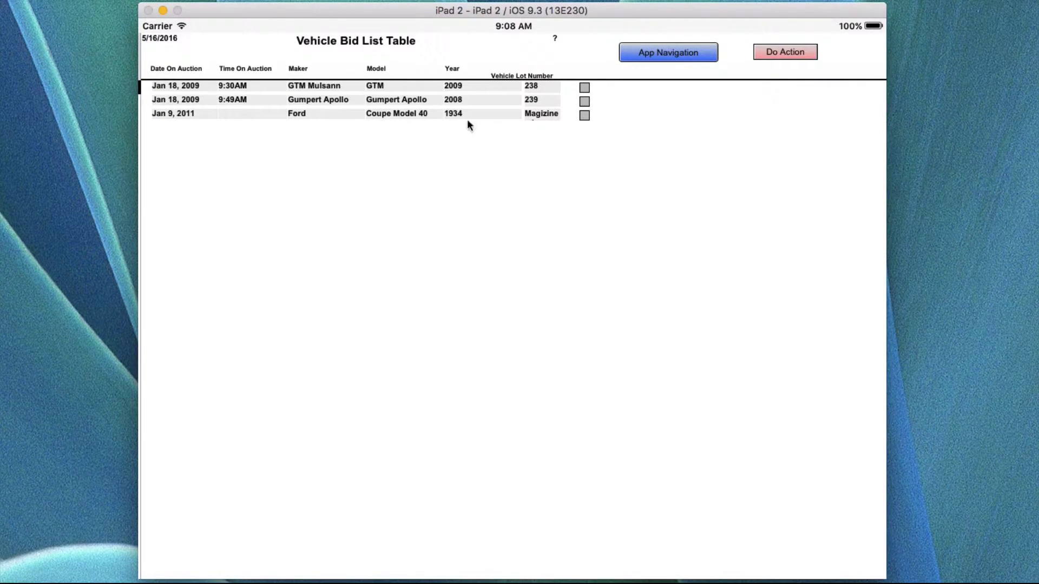
left_click(585, 114)
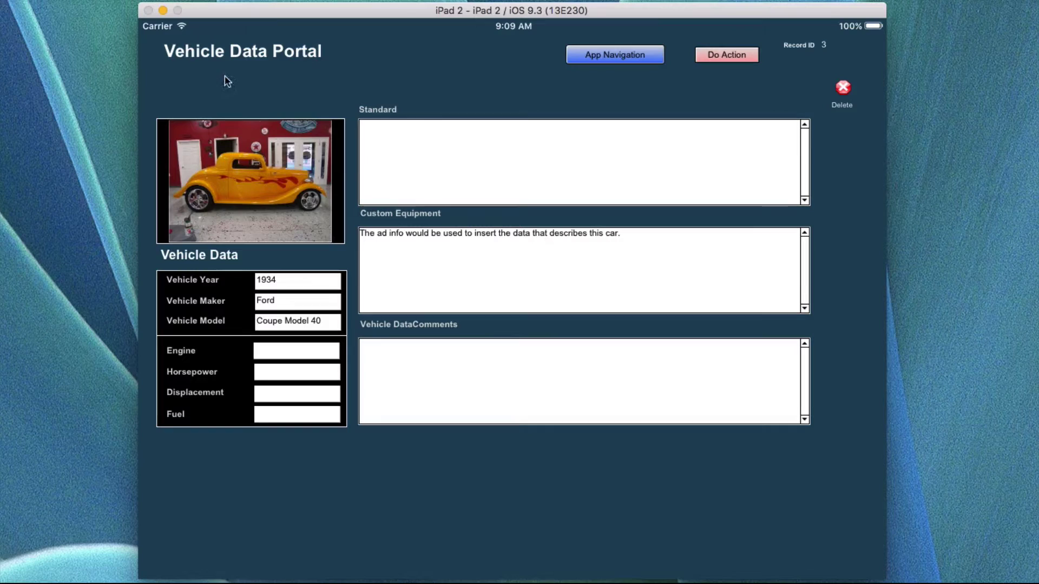
Jump to Auction Vehicle Photos showing the GTM Coupe picture, then reopen the screen list
left_click(615, 60)
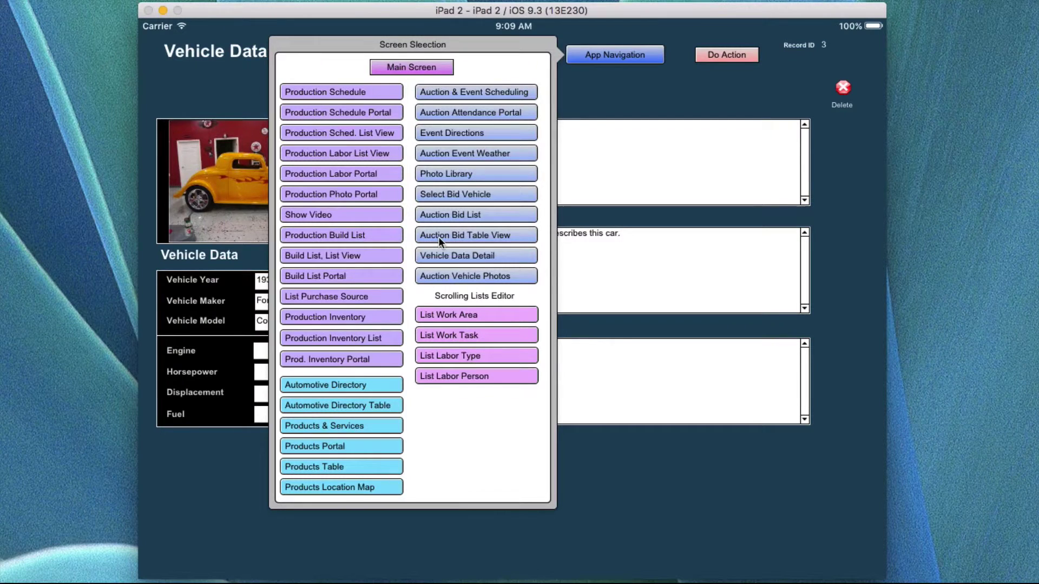
left_click(448, 276)
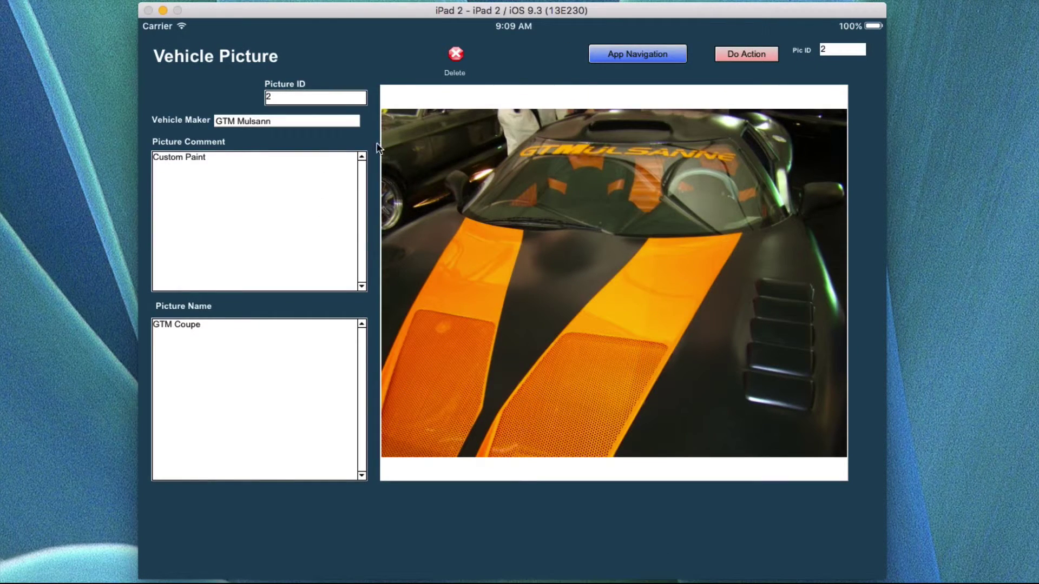
left_click(629, 56)
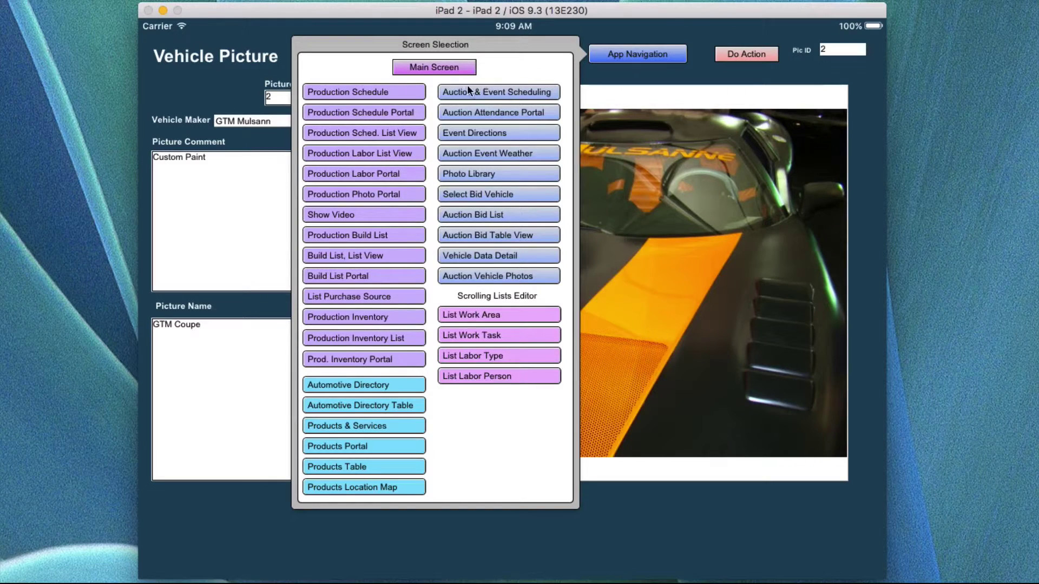
Open the fourth Auction & Event Scheduling record, then go to the first record, Barrette Jackson Scottsdale
left_click(530, 90)
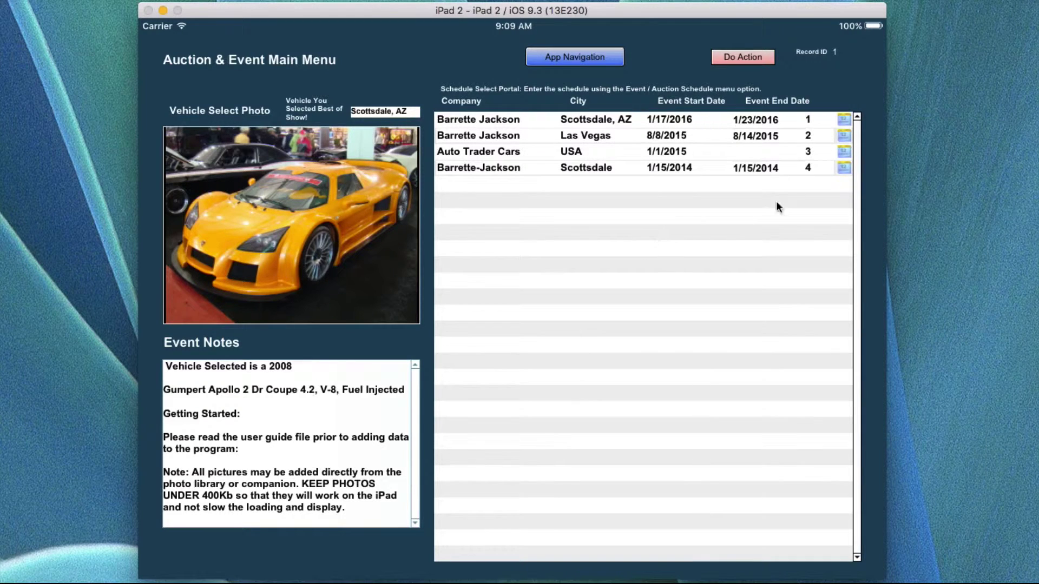
left_click(844, 167)
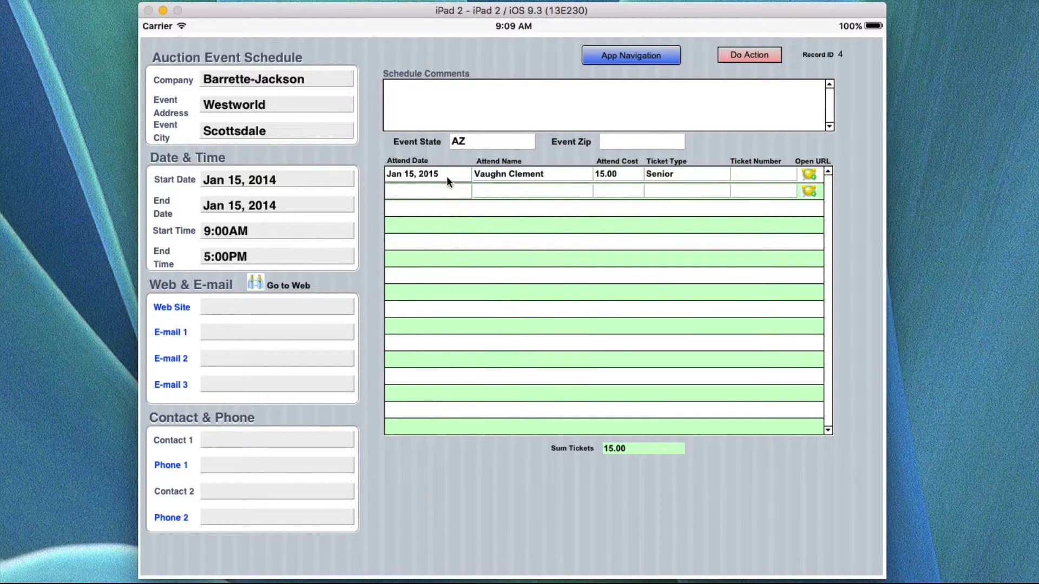
left_click(433, 104)
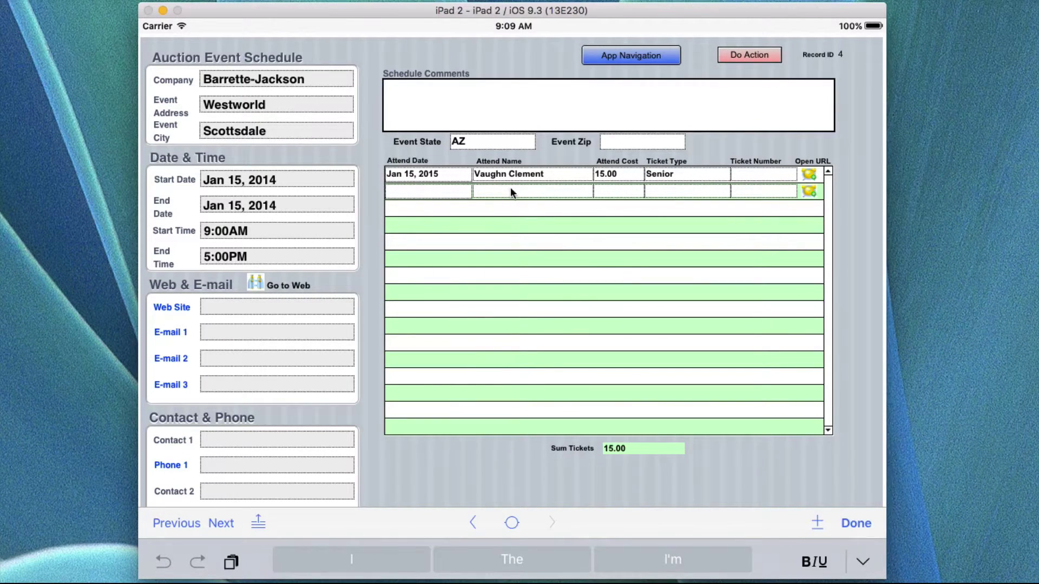
left_click(748, 56)
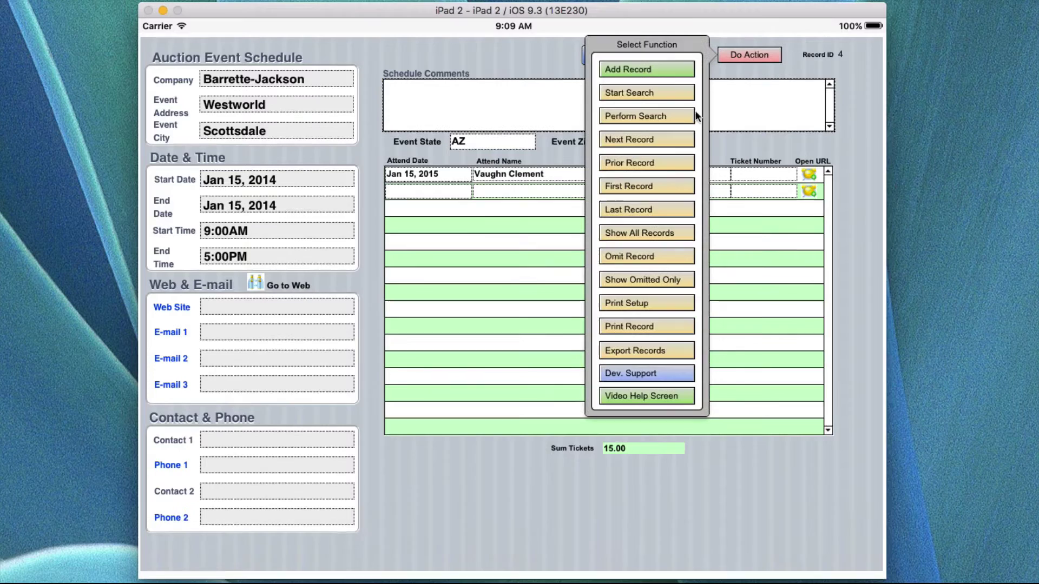
left_click(628, 187)
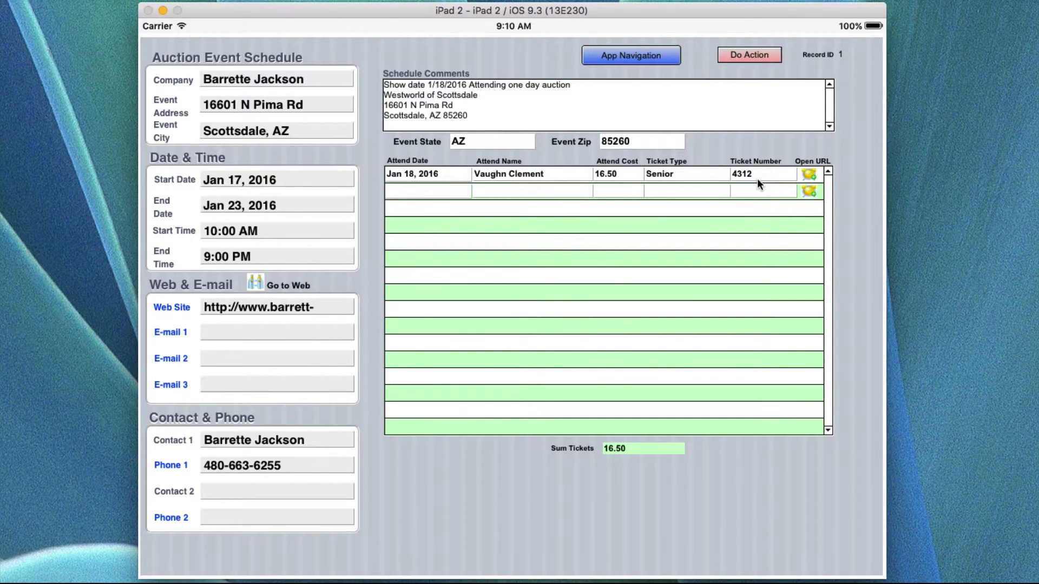
left_click(809, 174)
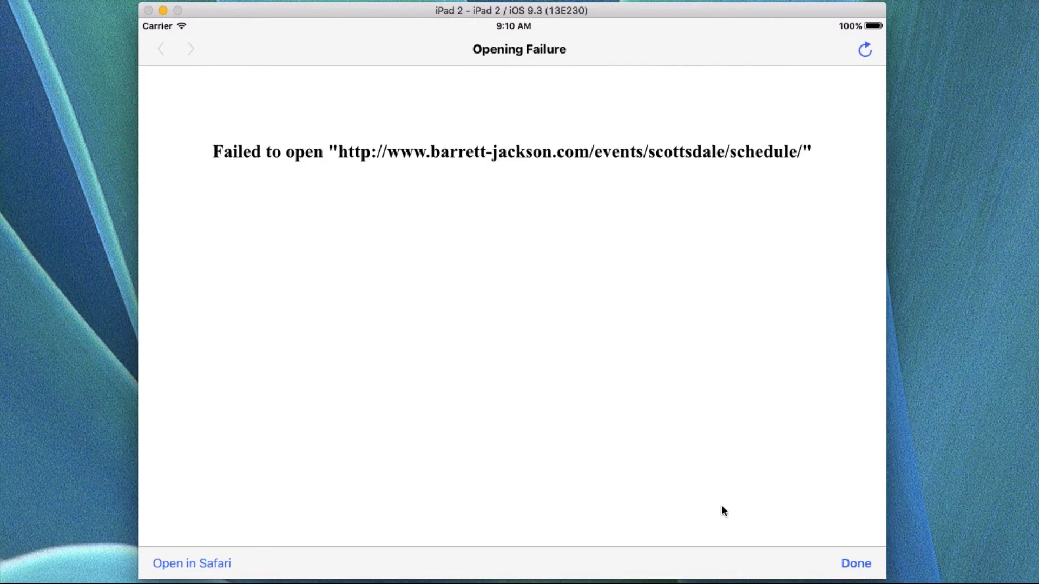
left_click(852, 563)
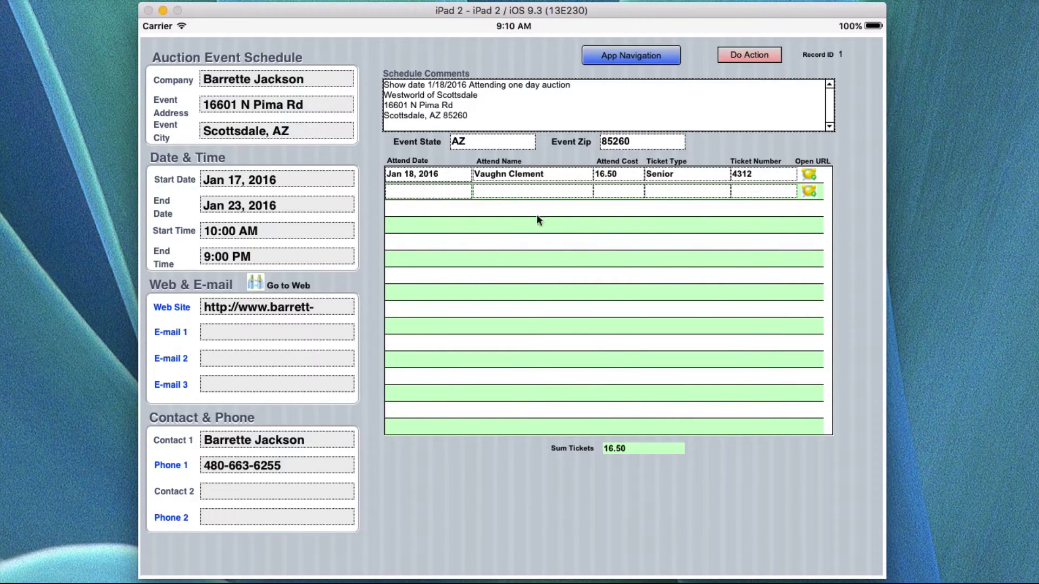
Show the Select Function list over the Barrette Jackson Scottsdale schedule form
left_click(658, 54)
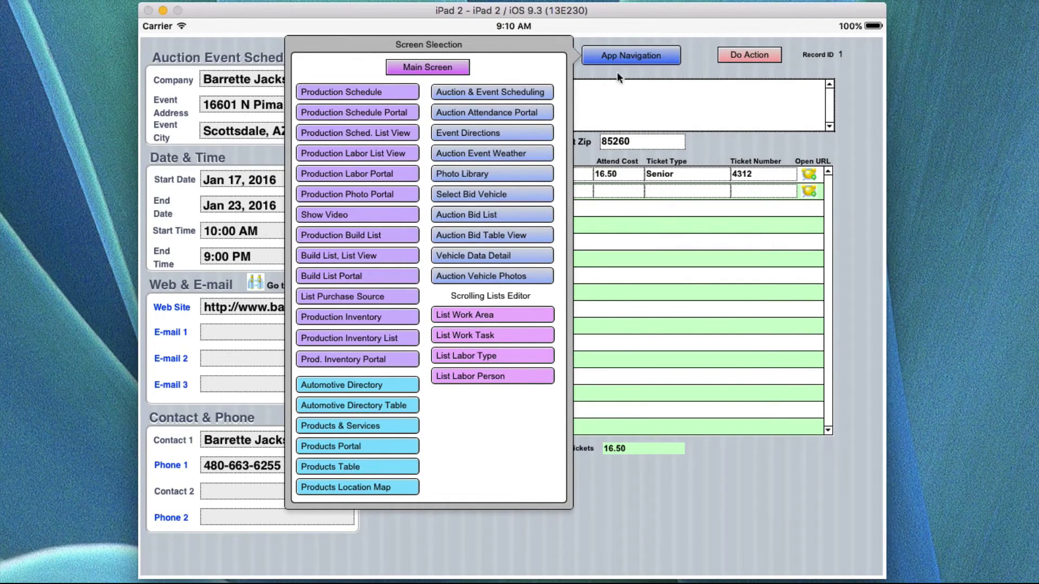
left_click(774, 53)
left_click(769, 53)
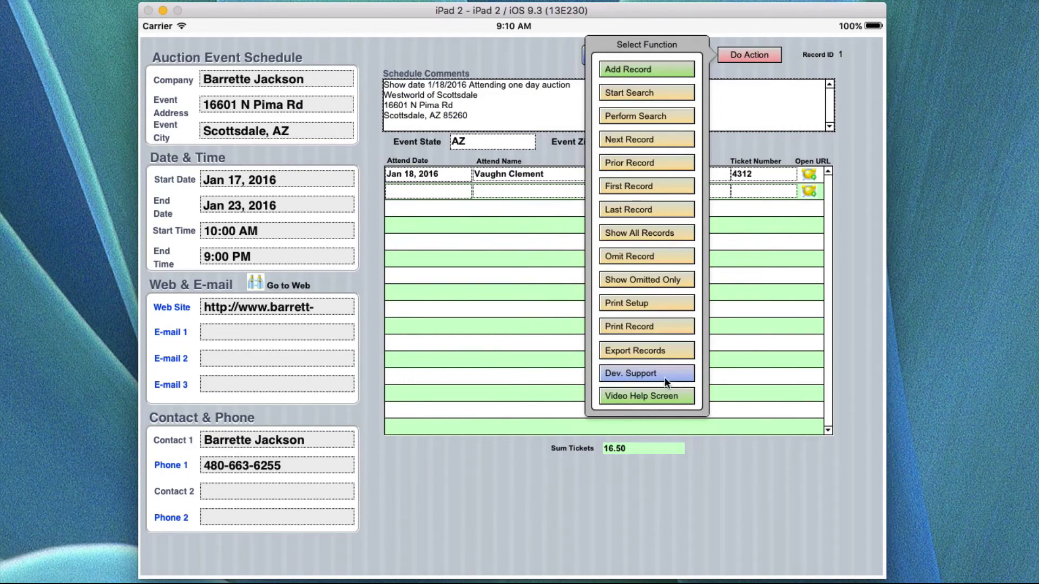